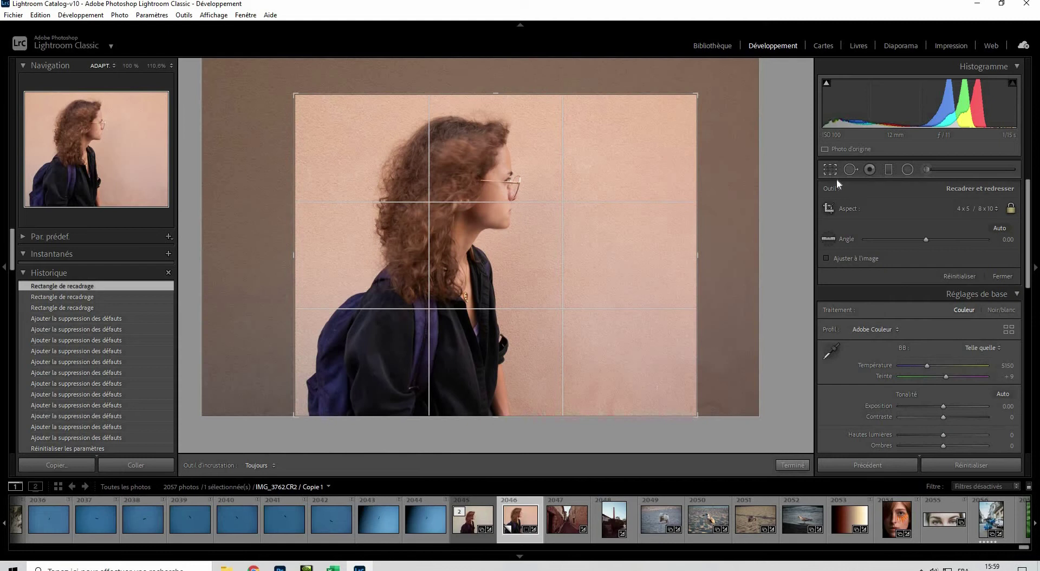
- Recrop the portrait to a 16 x 9 ratio, widening the frame and placing the woman left of centre with open wall in front of her
{"action": "left_click", "coordinate": [975, 209]}
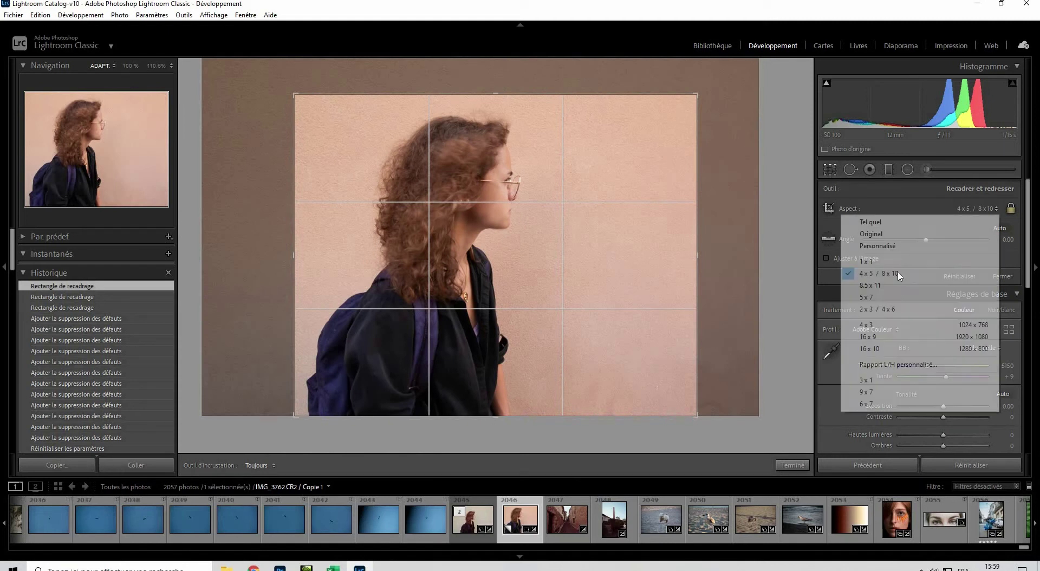
{"action": "left_click", "coordinate": [877, 336]}
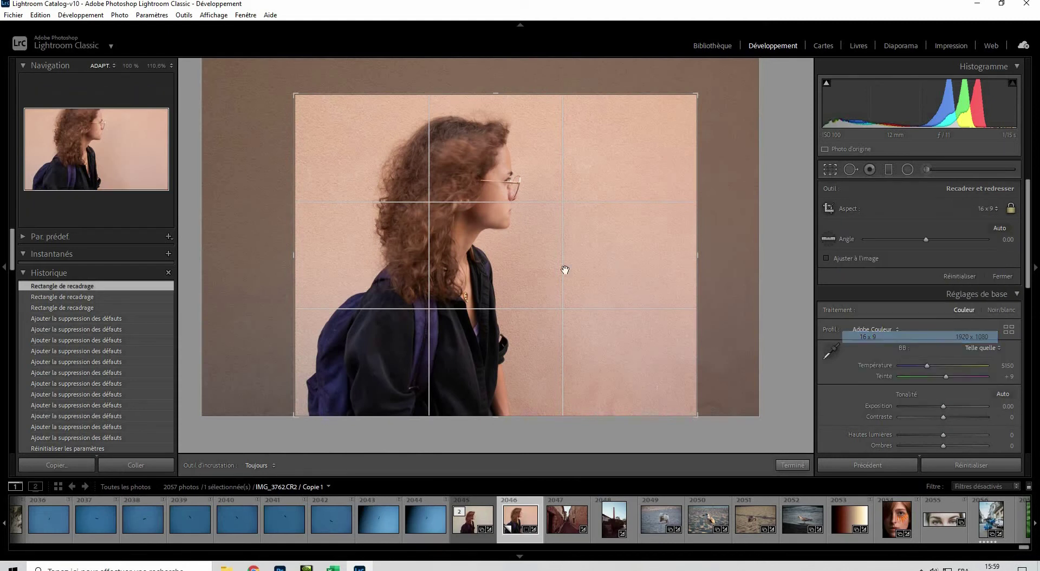
{"action": "left_click_drag", "start_coordinate": [696, 367], "coordinate": [740, 404]}
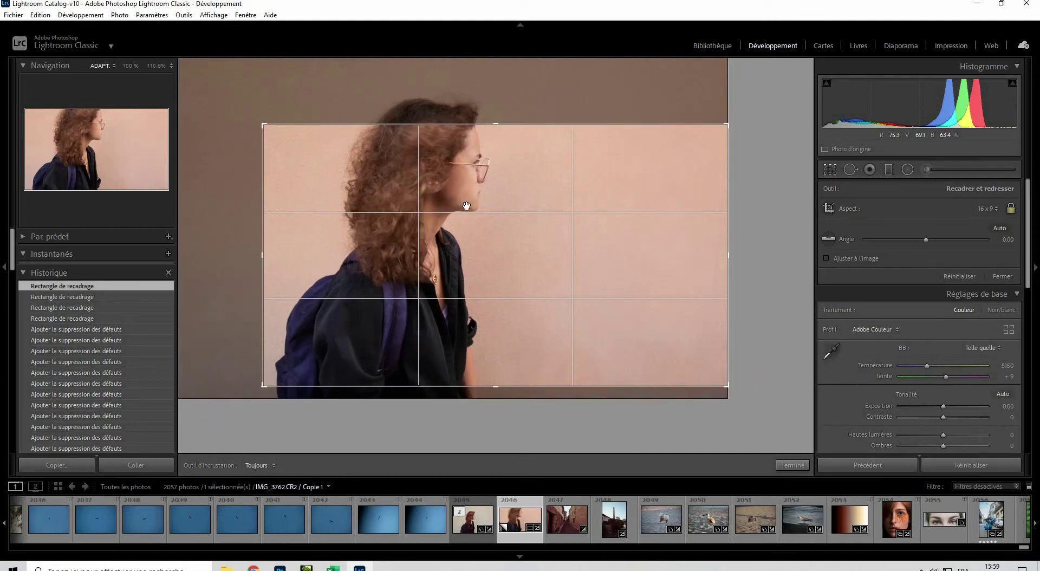
{"action": "left_click_drag", "start_coordinate": [267, 126], "coordinate": [191, 97]}
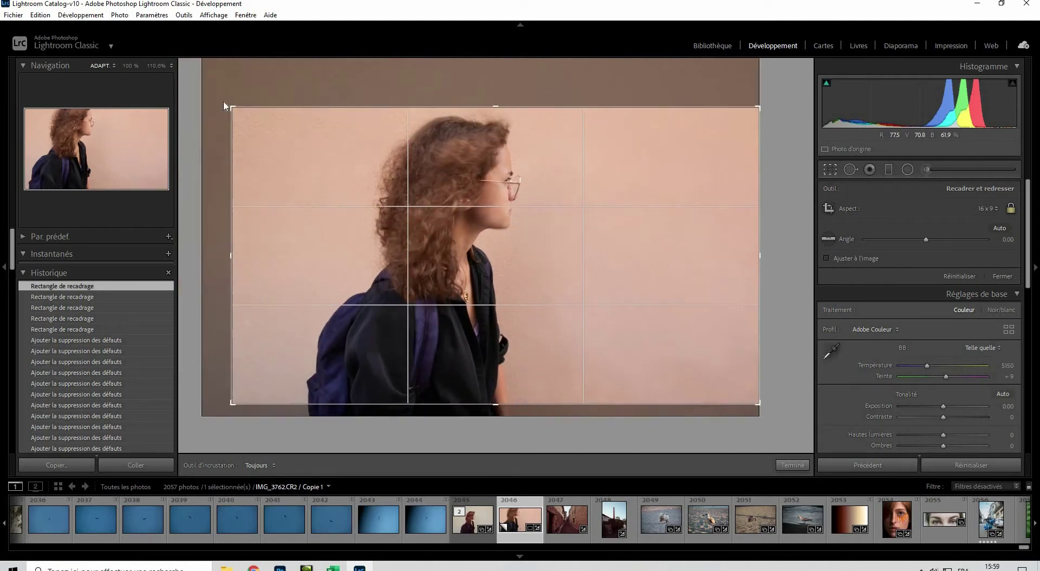
{"action": "left_click_drag", "start_coordinate": [494, 248], "coordinate": [495, 270]}
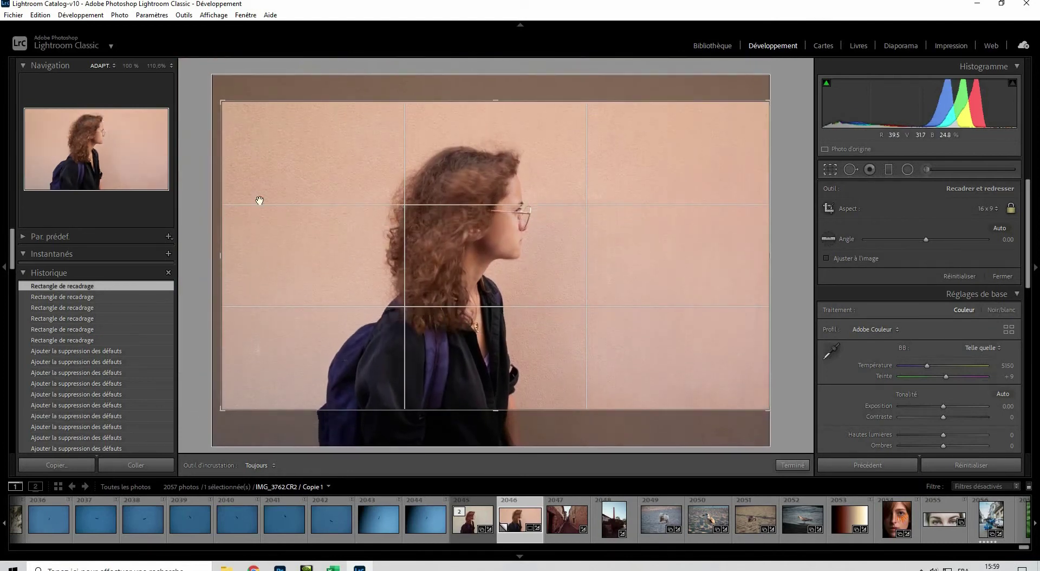
{"action": "left_click_drag", "start_coordinate": [238, 245], "coordinate": [255, 251]}
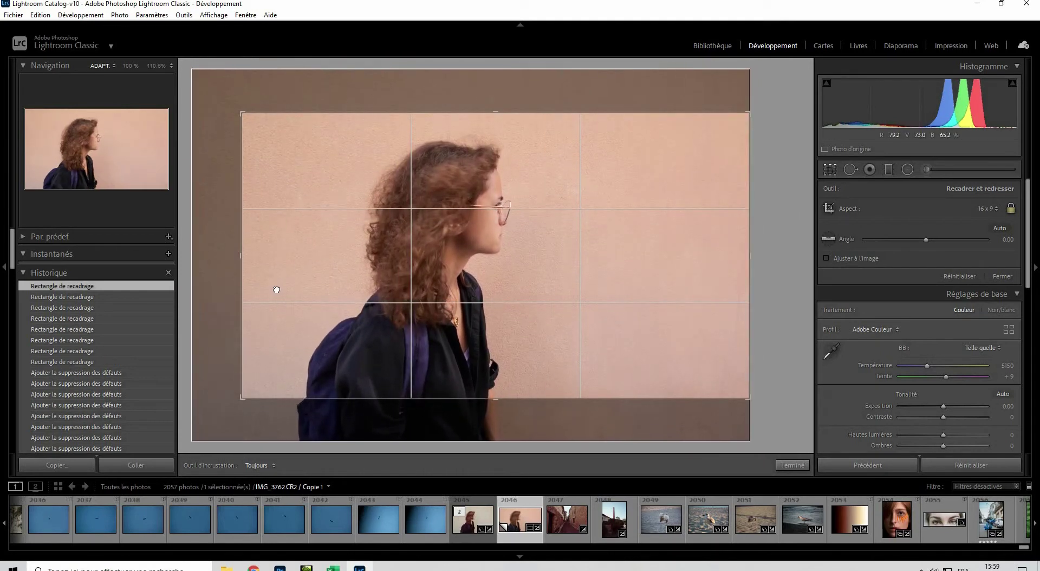
{"action": "left_click_drag", "start_coordinate": [248, 273], "coordinate": [263, 274]}
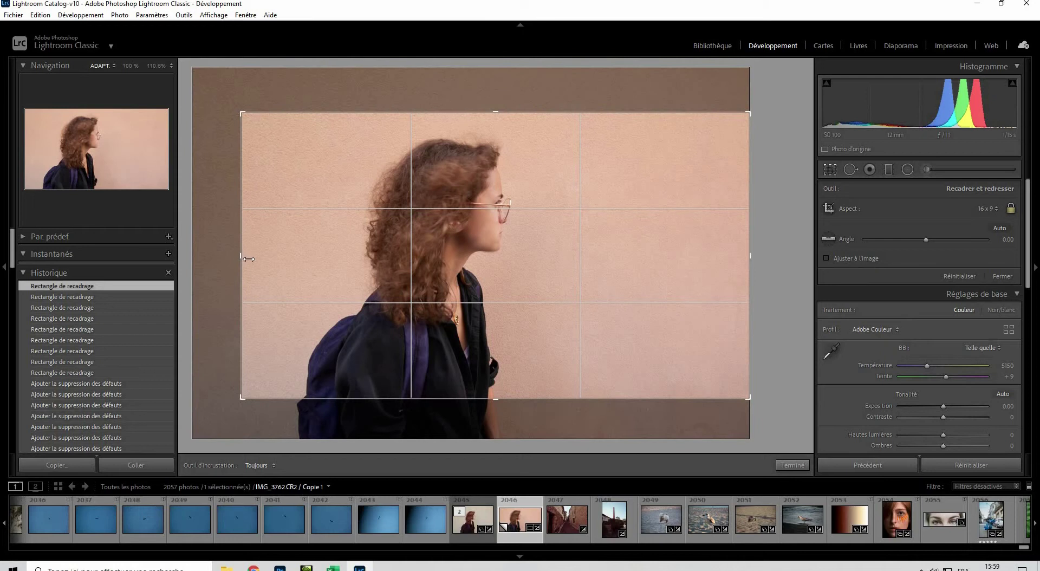
{"action": "left_click_drag", "start_coordinate": [317, 293], "coordinate": [314, 293]}
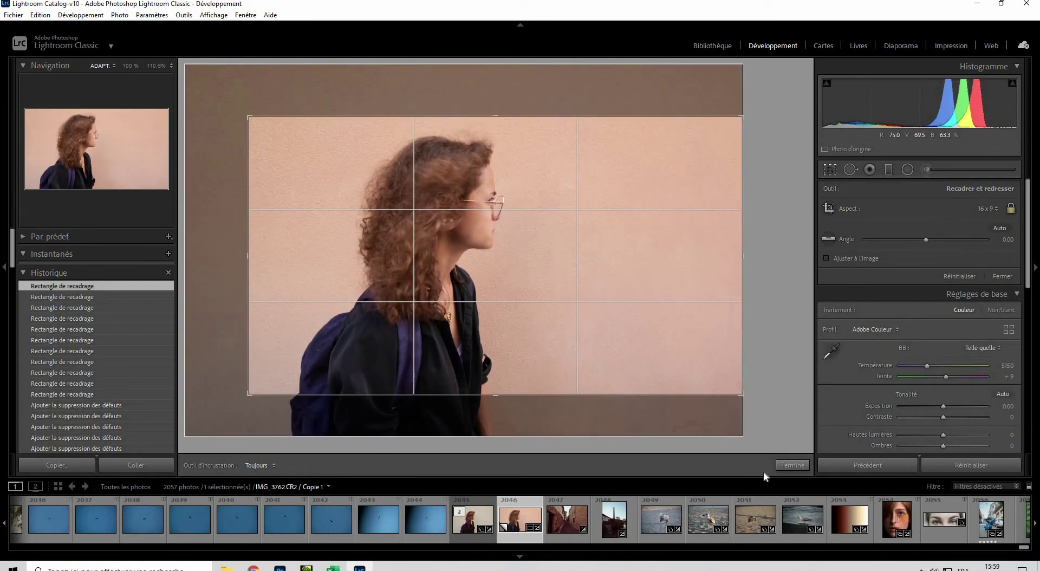
{"action": "left_click", "coordinate": [783, 466]}
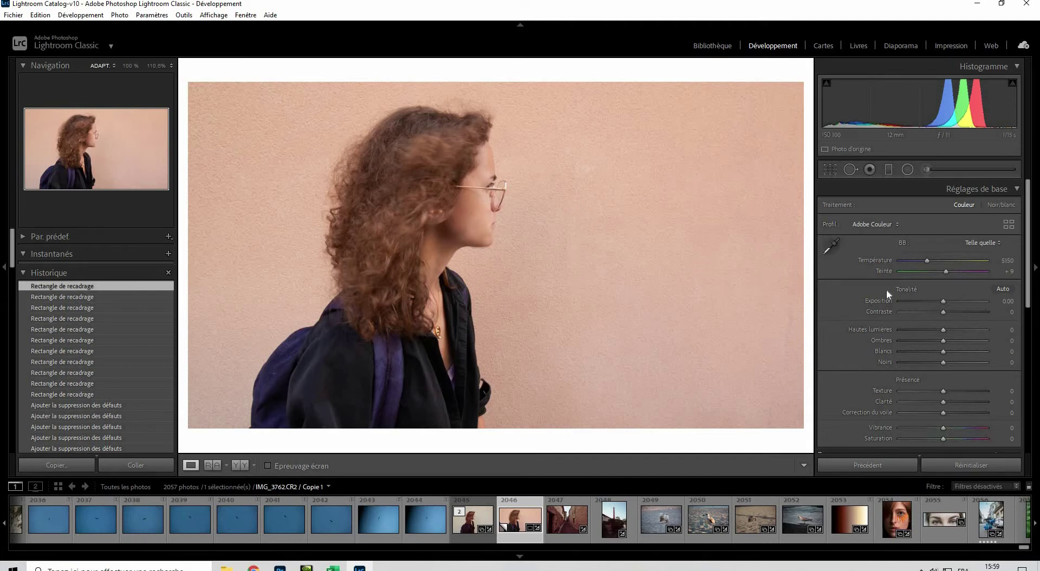
- Convert the photo to black and white and set contrast to +55, highlights to +26, whites to +9 and blacks to -18
{"action": "left_click", "coordinate": [1007, 205]}
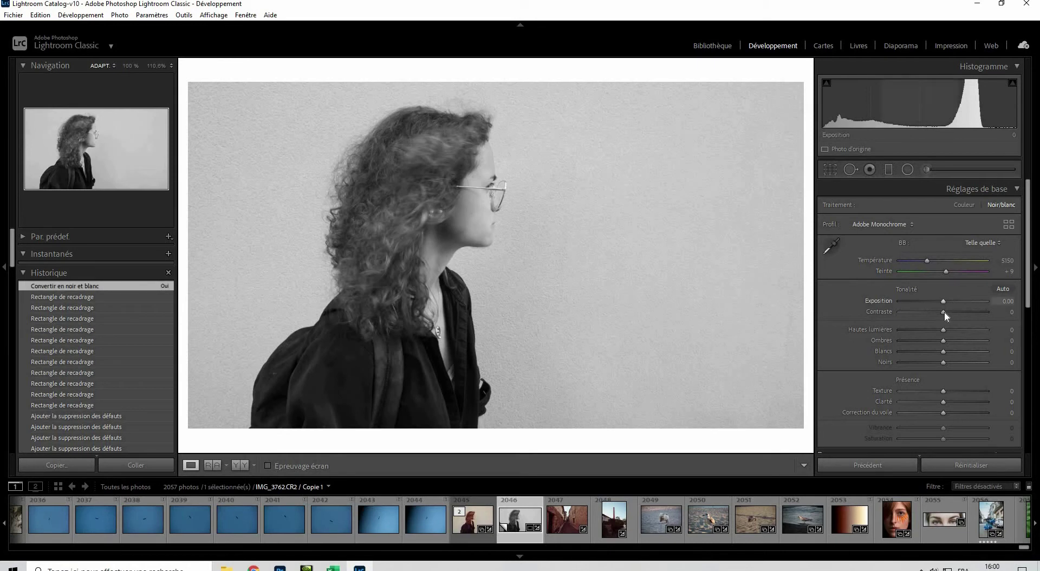
{"action": "left_click_drag", "start_coordinate": [944, 311], "coordinate": [966, 311]}
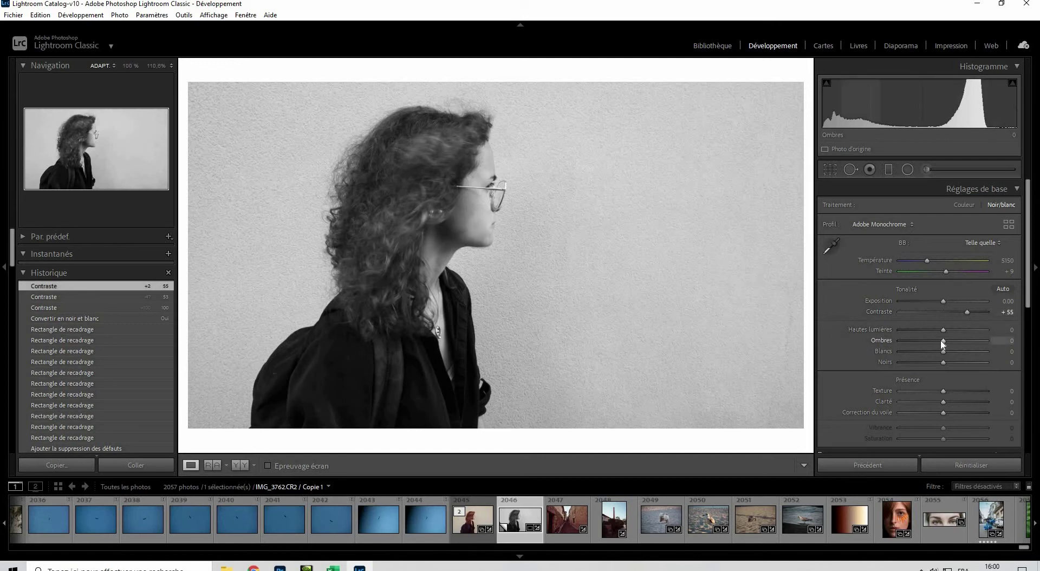
{"action": "left_click_drag", "start_coordinate": [951, 329], "coordinate": [938, 359]}
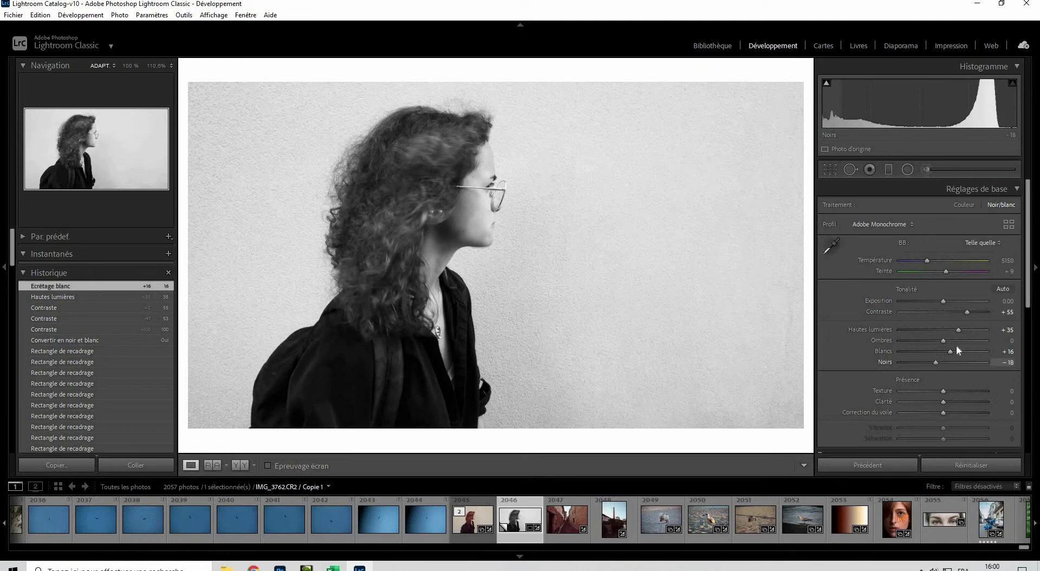
{"action": "left_click_drag", "start_coordinate": [950, 349], "coordinate": [957, 329]}
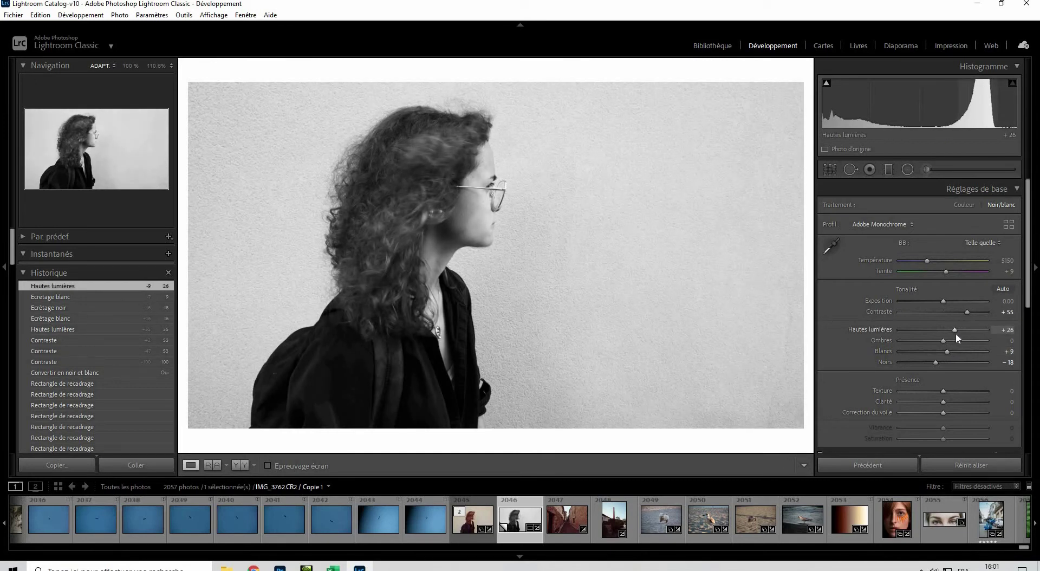
- Set the photo's texture to +14 and its clarity to +15
{"action": "mouse_move", "coordinate": [944, 400]}
{"action": "left_mouse_down"}
{"action": "mouse_move", "coordinate": [961, 401]}
{"action": "mouse_move", "coordinate": [953, 397]}
{"action": "left_mouse_up"}
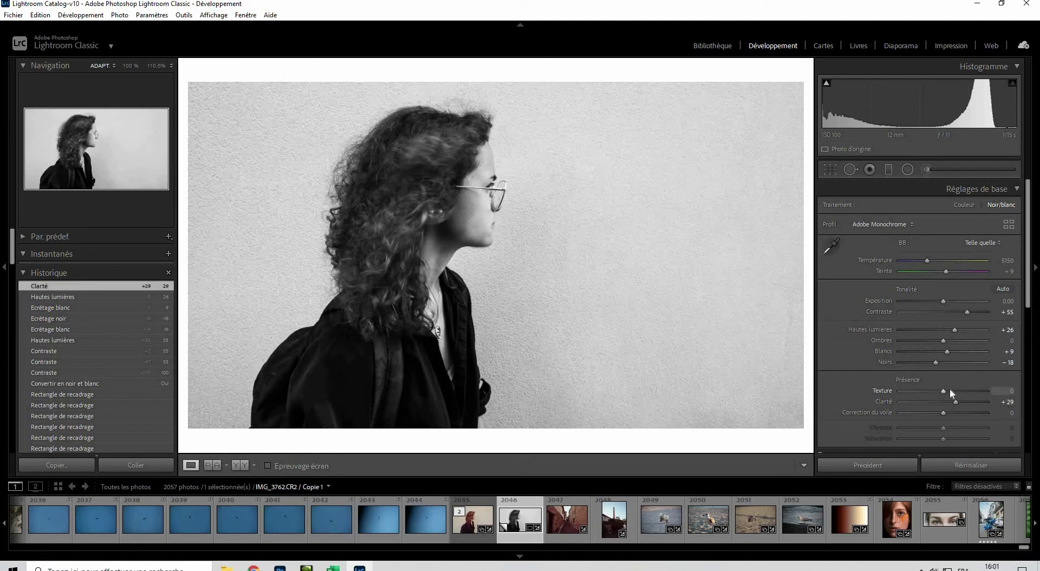
{"action": "left_click", "coordinate": [950, 389]}
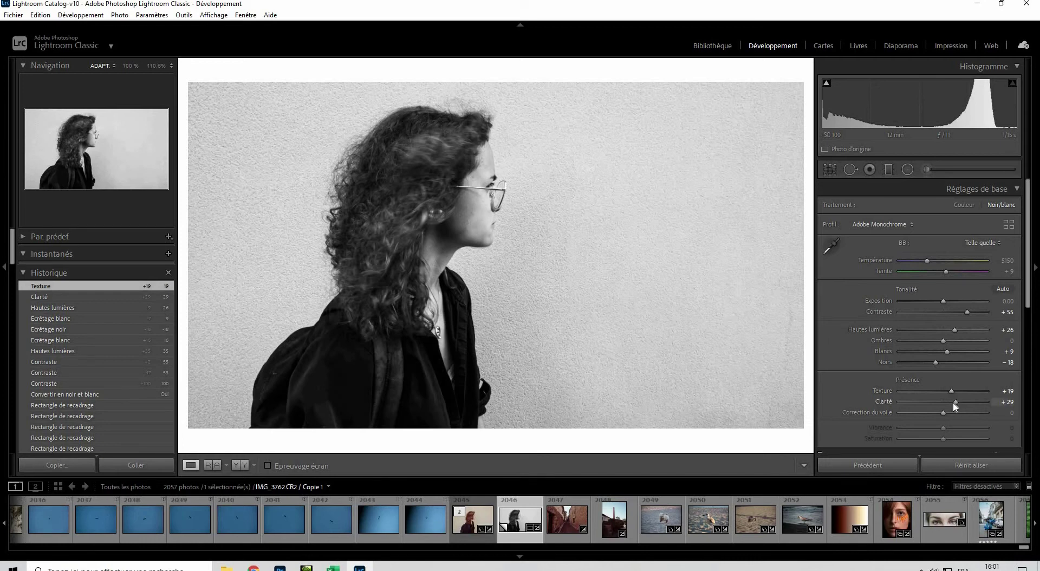
{"action": "left_click_drag", "start_coordinate": [951, 391], "coordinate": [950, 390]}
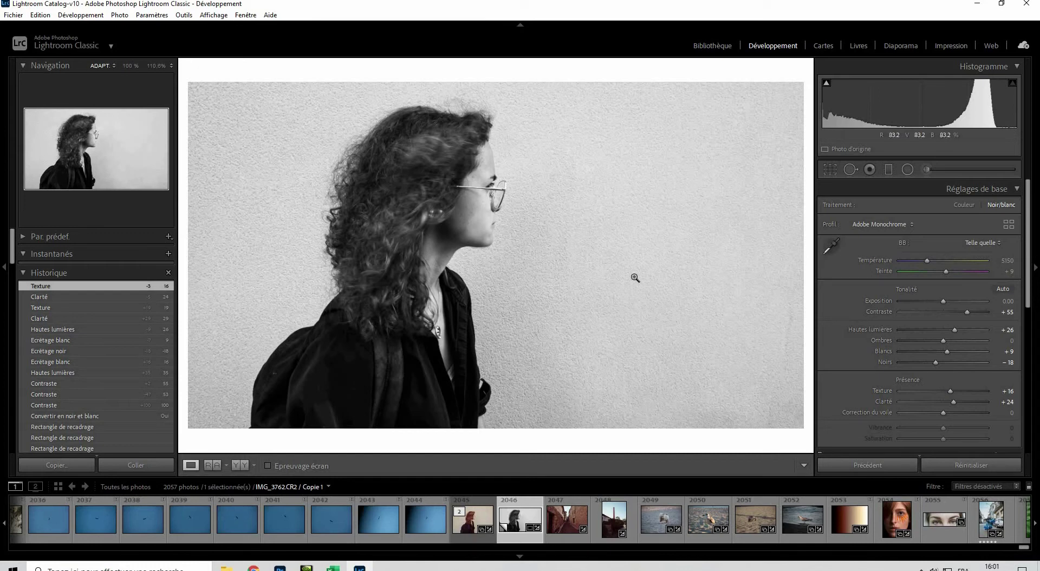
{"action": "left_click", "coordinate": [950, 402]}
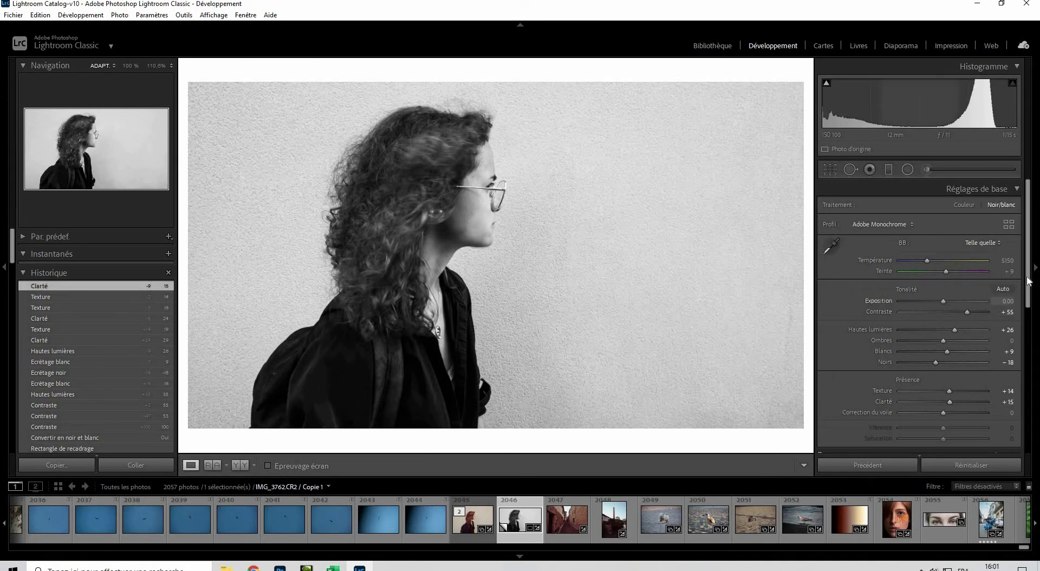
- Anchor the midpoint of the tone curve and raise its highlights with a point at input 206, output 217
{"action": "left_click_drag", "start_coordinate": [1029, 298], "coordinate": [1005, 368]}
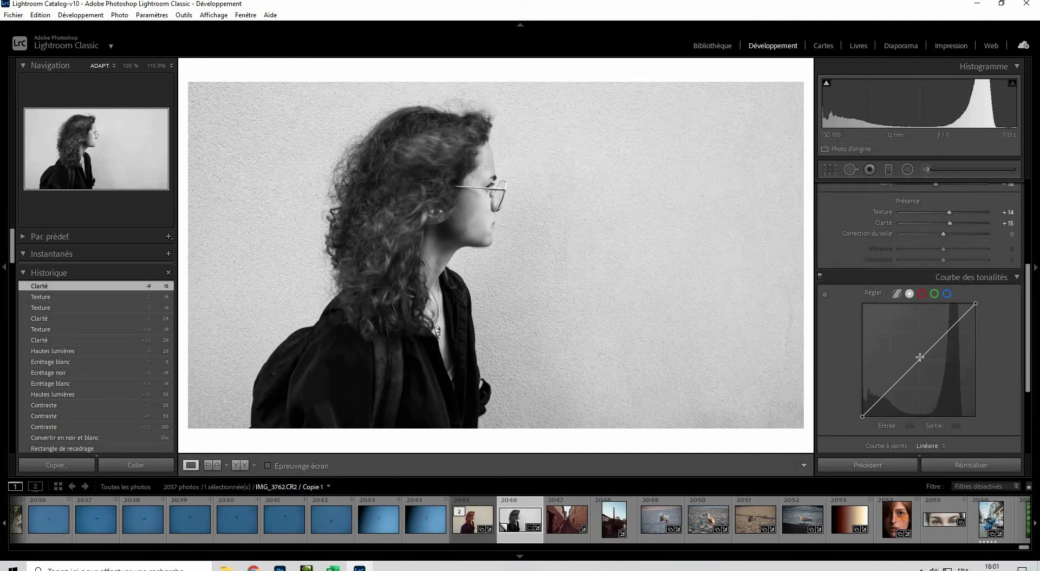
{"action": "left_click", "coordinate": [920, 360]}
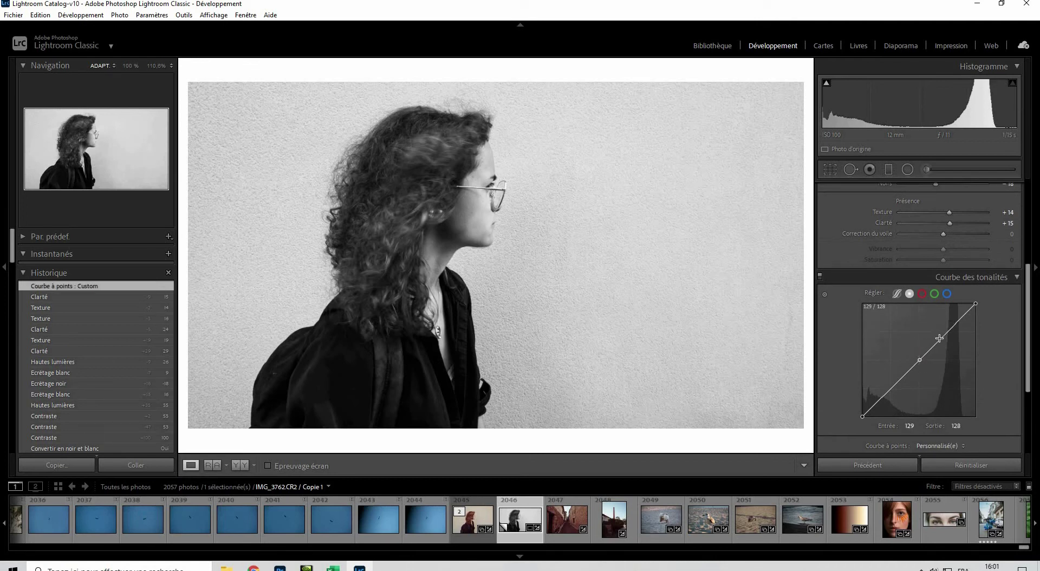
{"action": "left_click", "coordinate": [938, 333]}
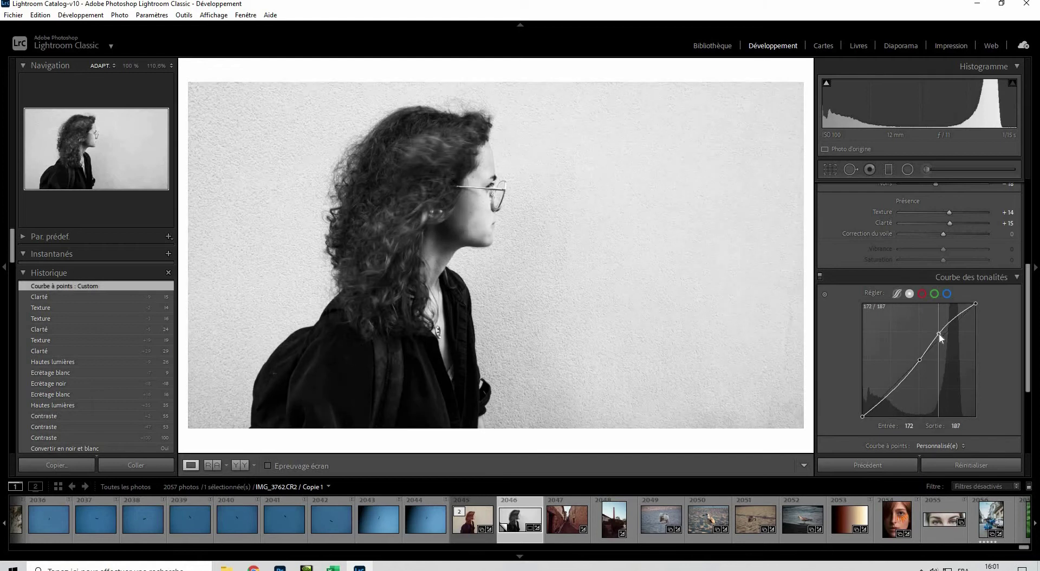
{"action": "left_click_drag", "start_coordinate": [940, 334], "coordinate": [954, 320]}
- Pull down the shadows of the tone curve and lift its black point to output 32 for a matte look
{"action": "left_click", "coordinate": [889, 389]}
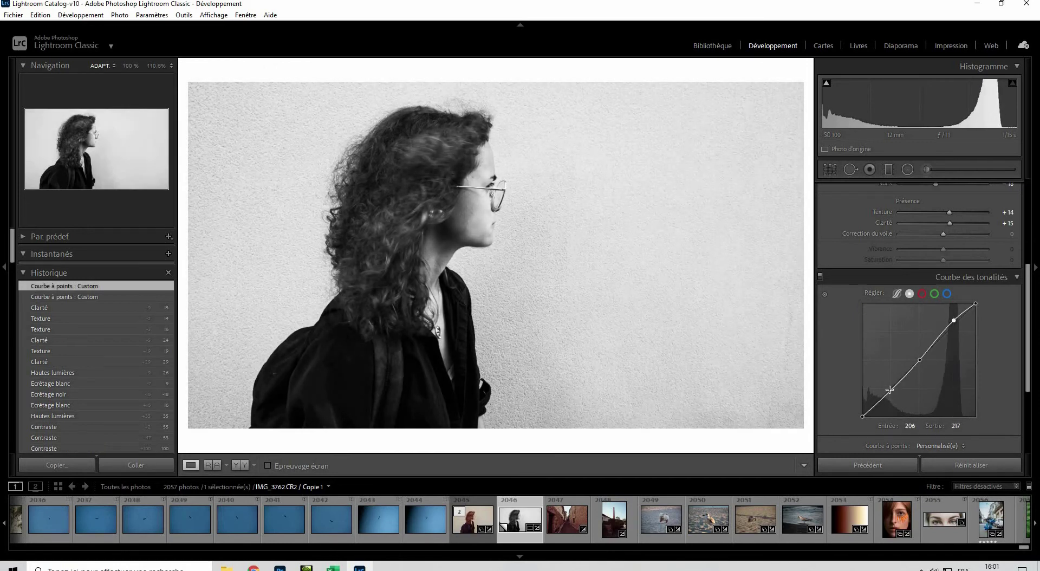
{"action": "left_click_drag", "start_coordinate": [889, 392], "coordinate": [860, 404]}
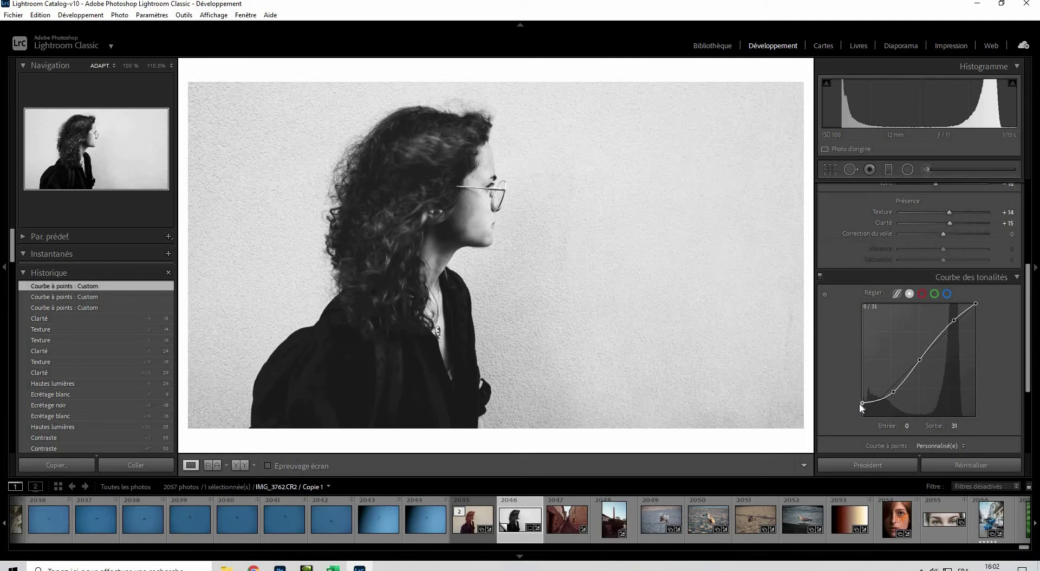
{"action": "left_click_drag", "start_coordinate": [861, 403], "coordinate": [861, 404]}
{"action": "left_click_drag", "start_coordinate": [860, 405], "coordinate": [860, 403]}
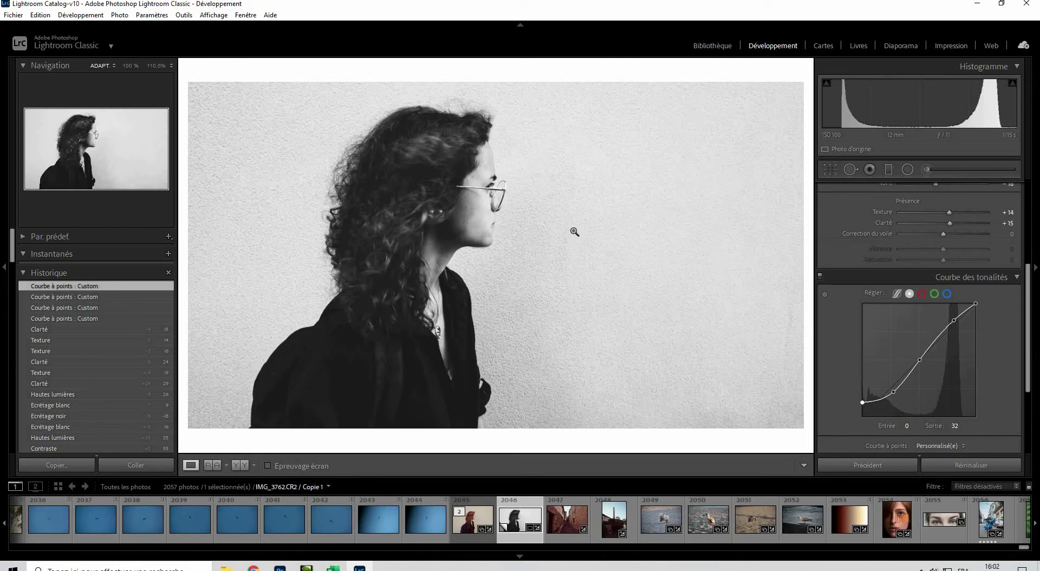
- Try a slight exposure change, reset exposure to 0.00, and lower the highlights to +13
{"action": "scroll", "coordinate": [986, 347], "scroll_direction": "down", "scroll_amount": 3}
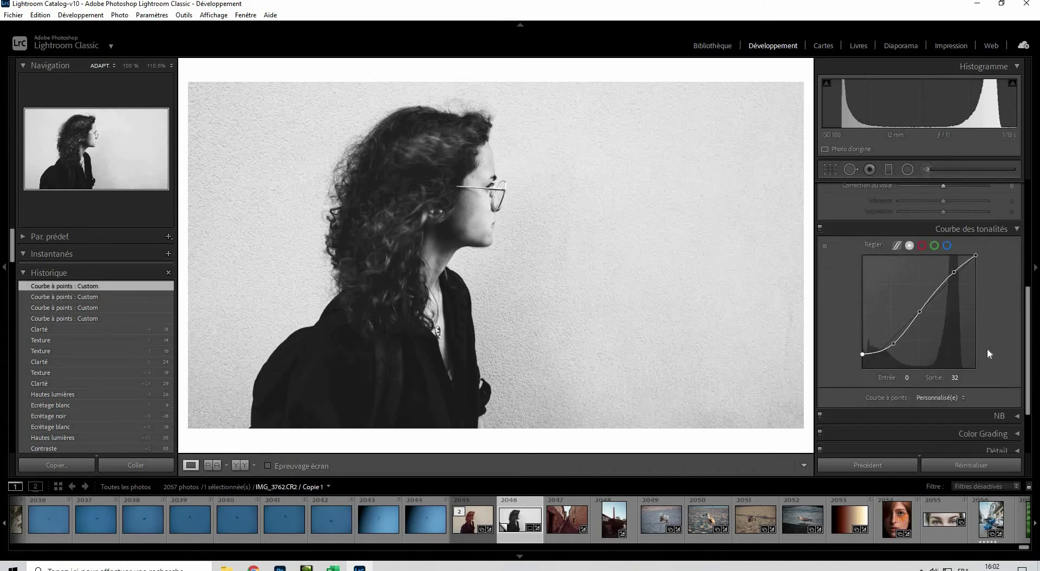
{"action": "scroll", "coordinate": [987, 347], "scroll_direction": "down", "scroll_amount": 1}
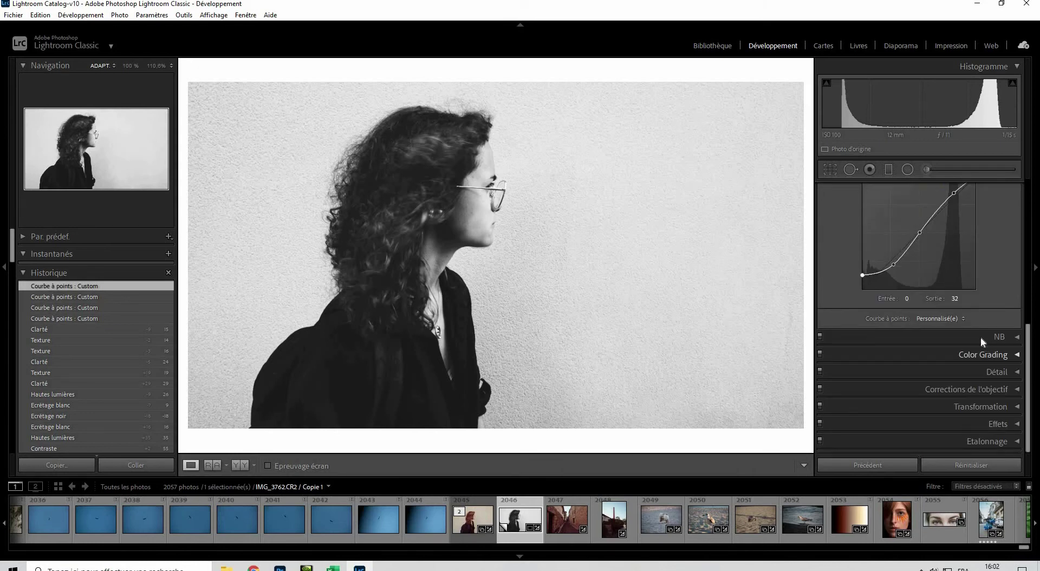
{"action": "scroll", "coordinate": [975, 325], "scroll_direction": "up", "scroll_amount": 8}
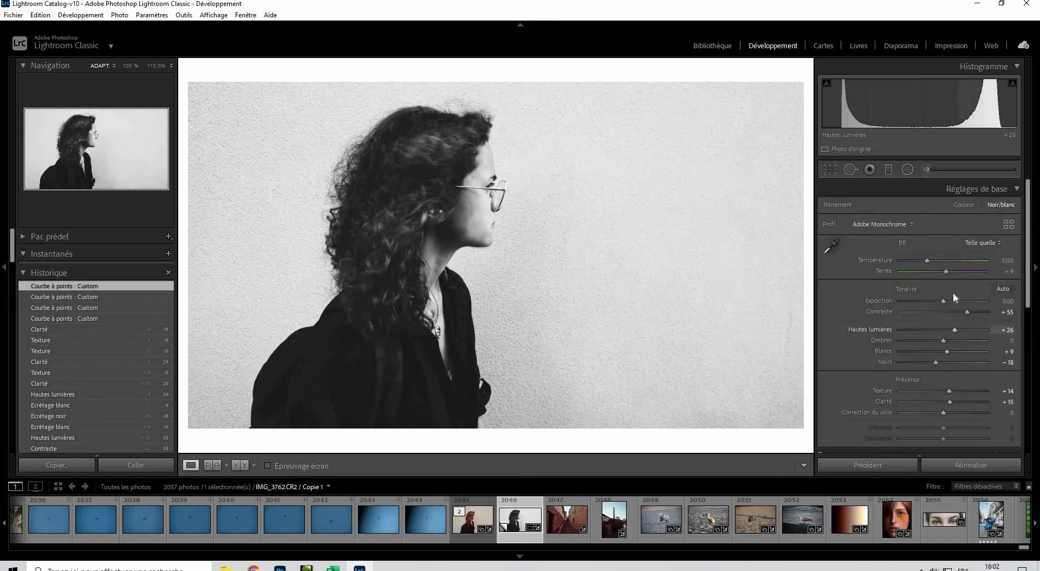
{"action": "left_click_drag", "start_coordinate": [943, 302], "coordinate": [944, 300]}
{"action": "double_click", "coordinate": [879, 300]}
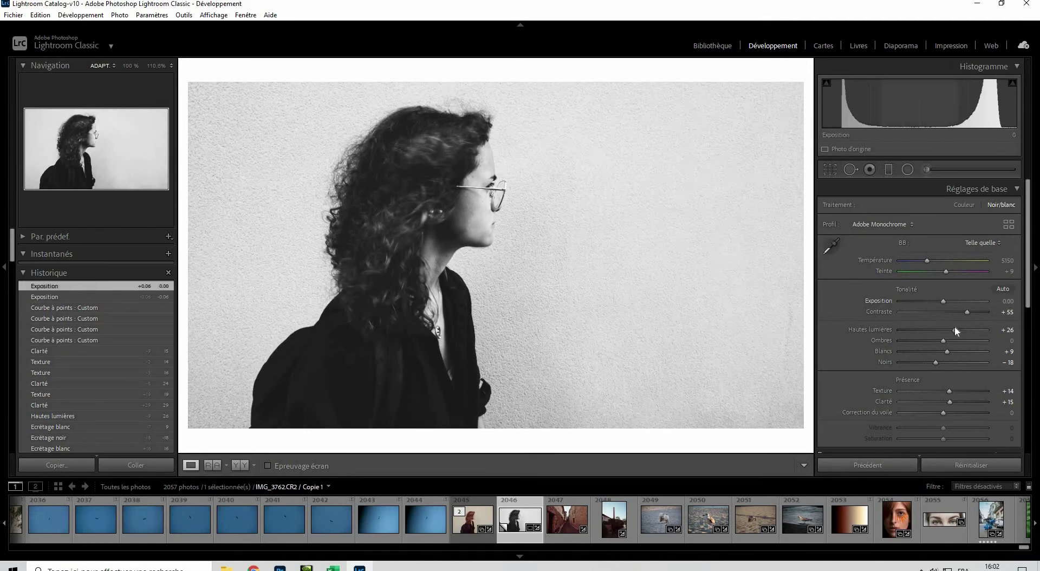
{"action": "left_click_drag", "start_coordinate": [954, 327], "coordinate": [948, 327]}
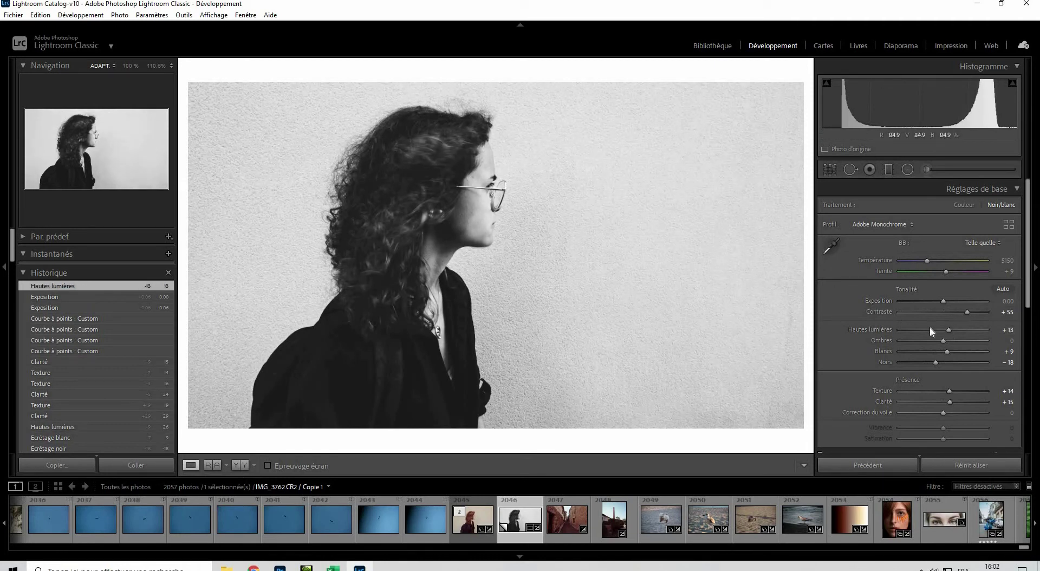
- Enable the lens profile correction for the photo
{"action": "scroll", "coordinate": [929, 329], "scroll_direction": "down", "scroll_amount": 10}
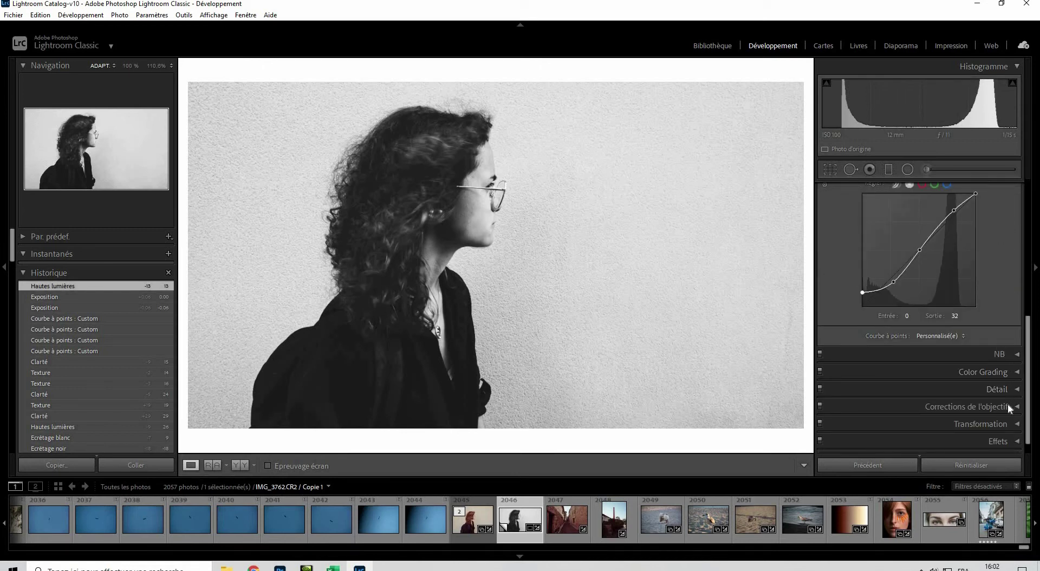
{"action": "left_click", "coordinate": [1009, 406]}
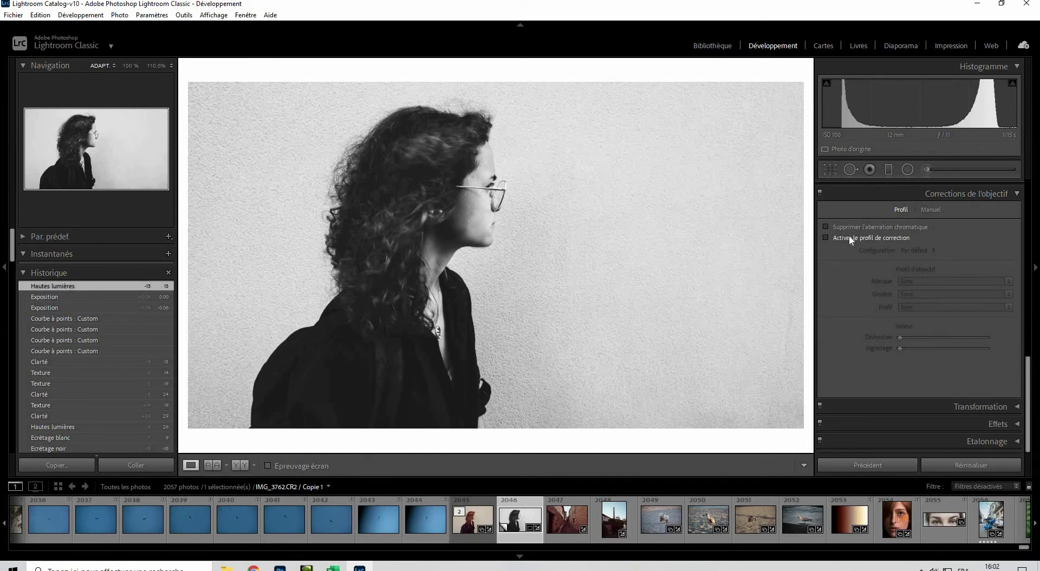
{"action": "left_click", "coordinate": [850, 237]}
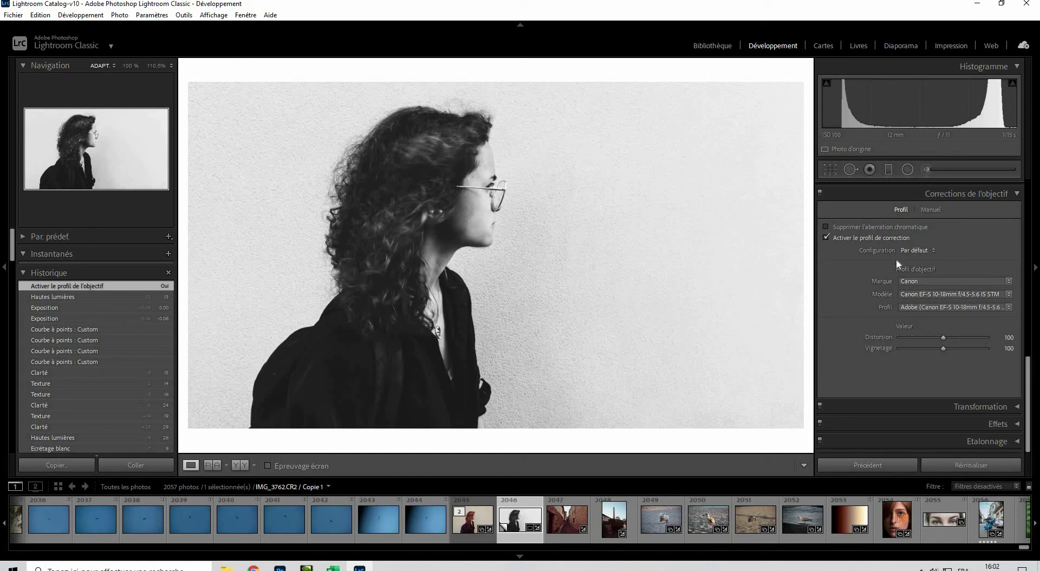
- Fine-tune the tones by setting highlights to +6, whites to +8 and exposure to -0.25
{"action": "scroll", "coordinate": [896, 258], "scroll_direction": "up", "scroll_amount": 10}
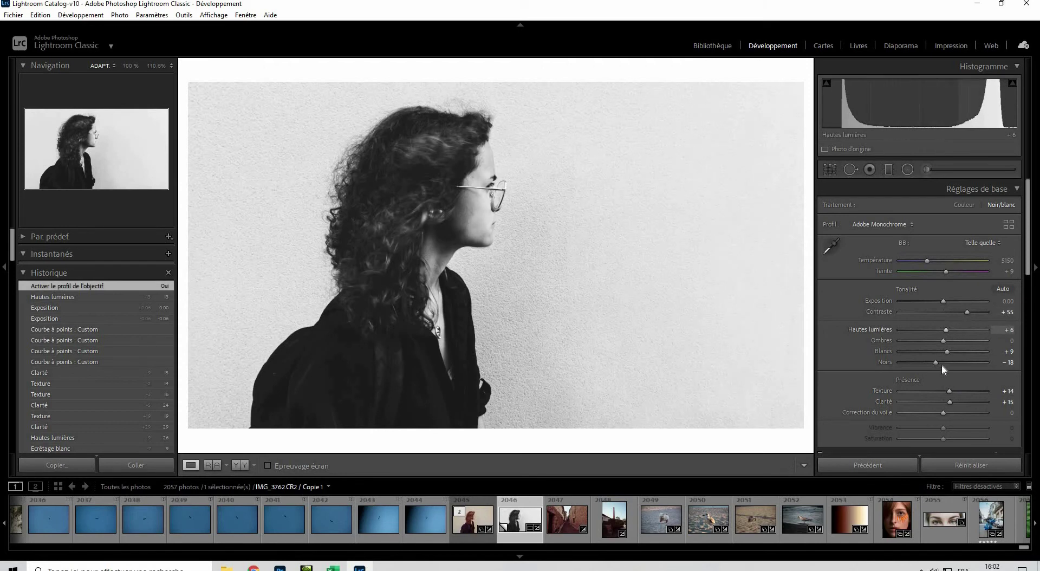
{"action": "left_click", "coordinate": [946, 348]}
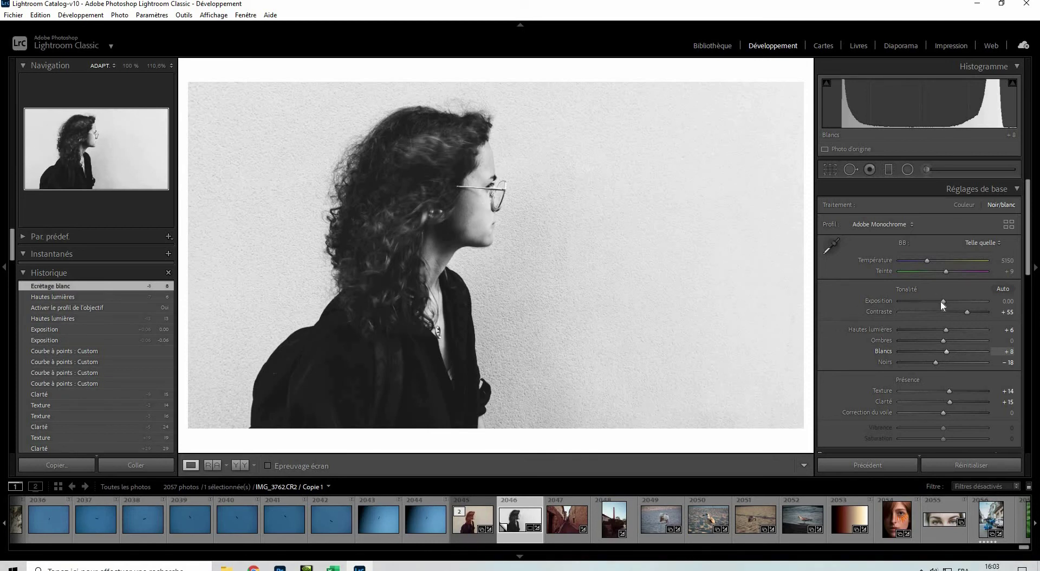
{"action": "left_click_drag", "start_coordinate": [941, 301], "coordinate": [939, 300]}
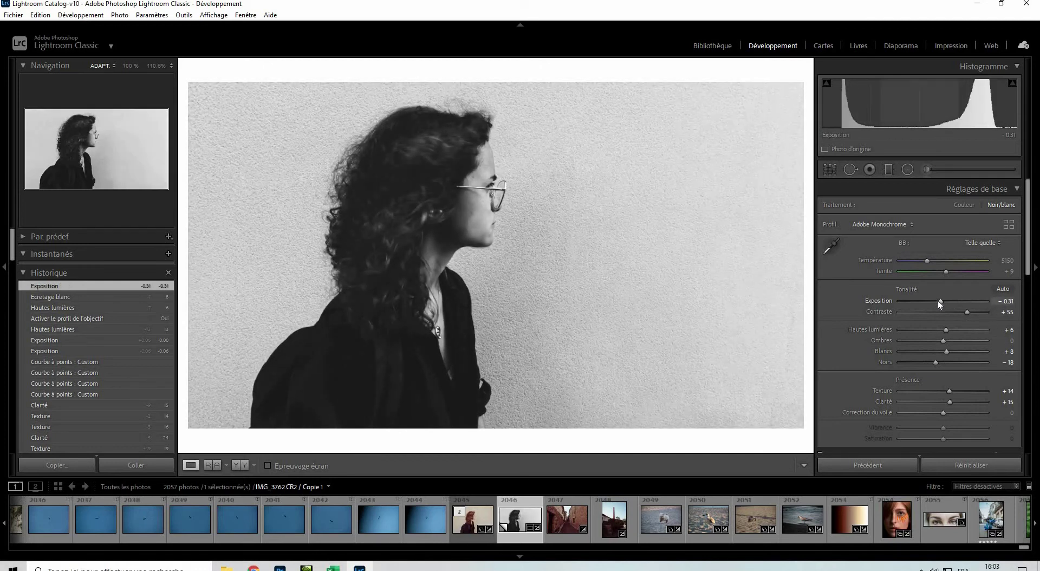
{"action": "left_click_drag", "start_coordinate": [941, 301], "coordinate": [941, 302]}
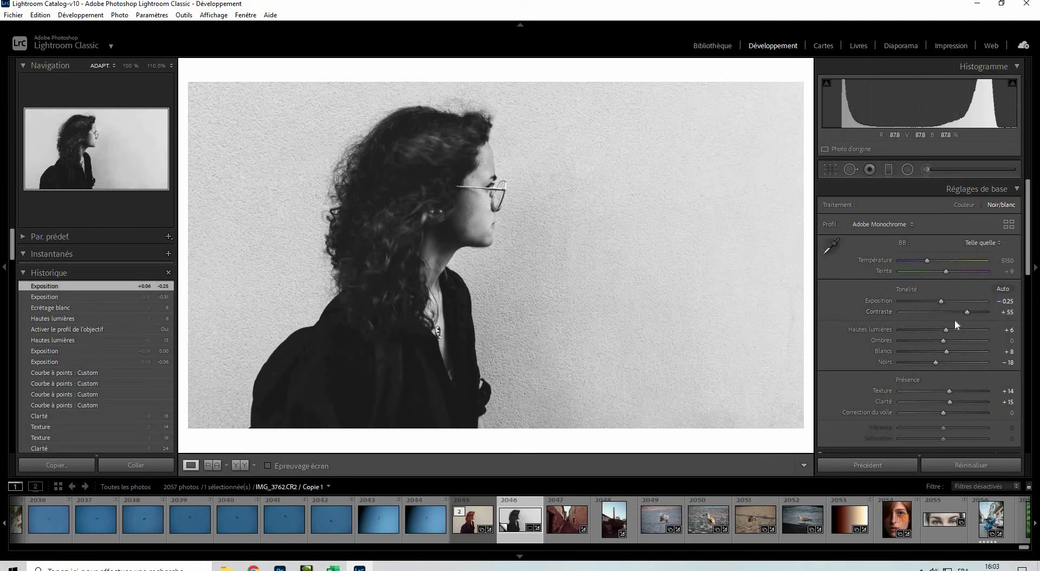
- Add film grain to the photo with amount 40, size 15 and roughness 54
{"action": "scroll", "coordinate": [953, 323], "scroll_direction": "down", "scroll_amount": 1}
{"action": "scroll", "coordinate": [953, 323], "scroll_direction": "down", "scroll_amount": 3}
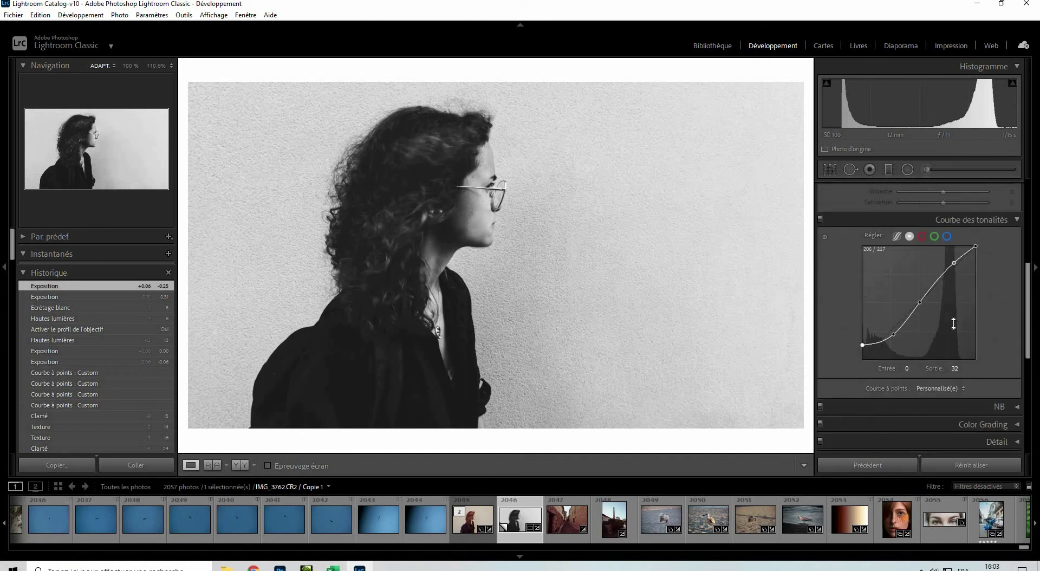
{"action": "scroll", "coordinate": [867, 297], "scroll_direction": "down", "scroll_amount": 1}
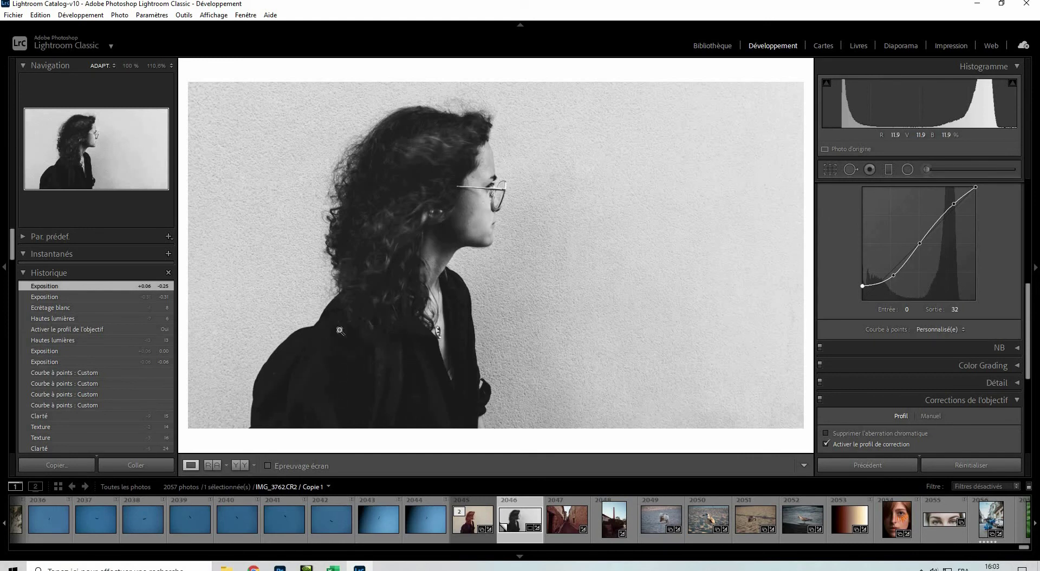
{"action": "scroll", "coordinate": [956, 347], "scroll_direction": "down", "scroll_amount": 5}
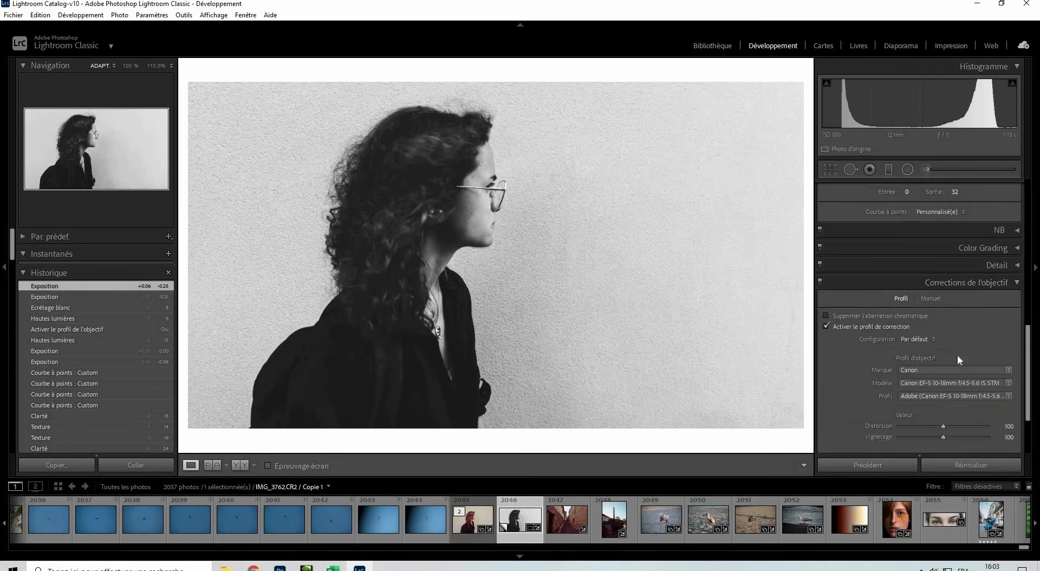
{"action": "left_click", "coordinate": [1010, 426]}
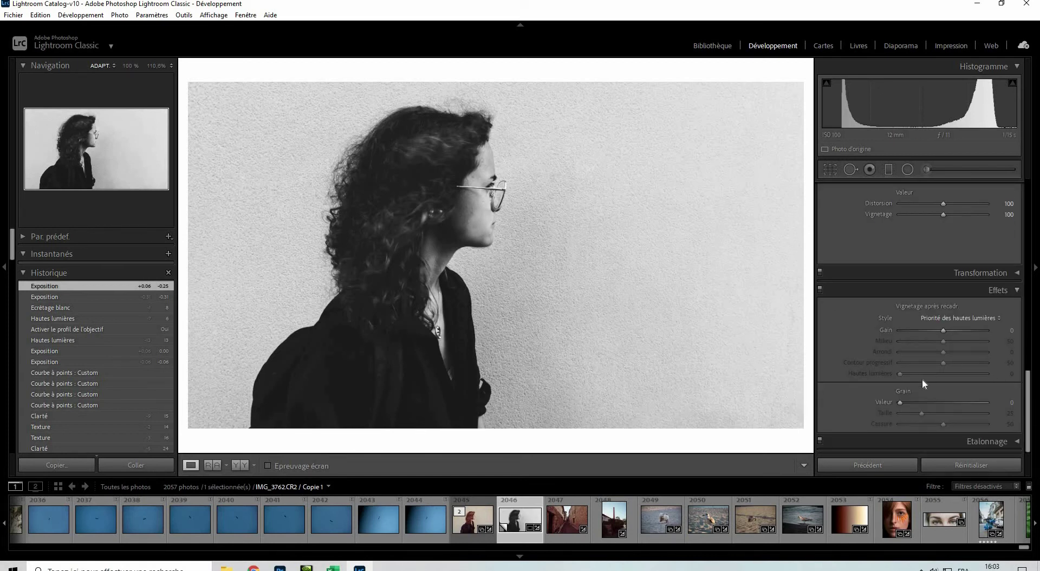
{"action": "left_click_drag", "start_coordinate": [905, 401], "coordinate": [908, 402]}
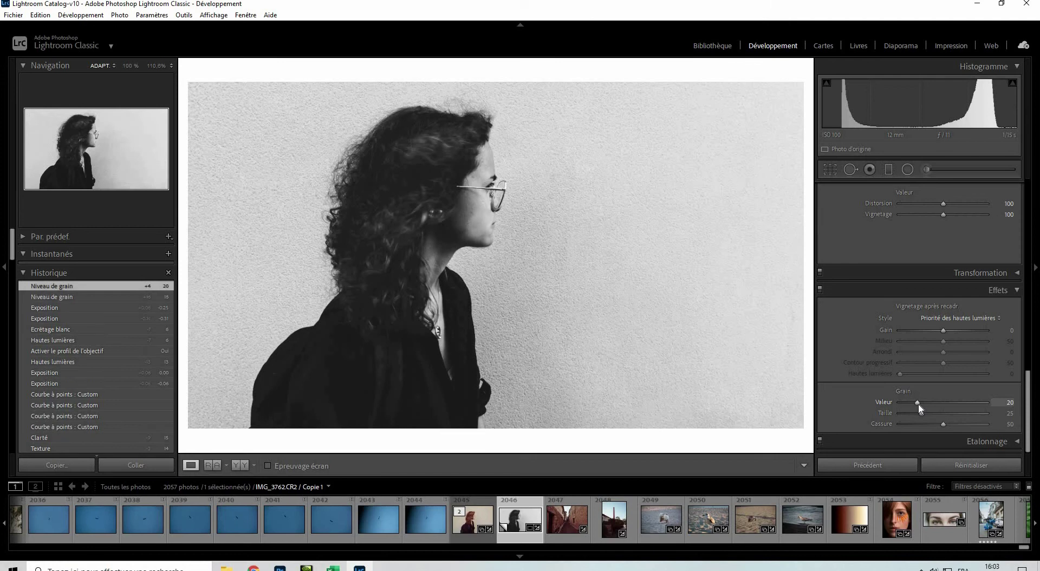
{"action": "left_click_drag", "start_coordinate": [921, 413], "coordinate": [913, 413]}
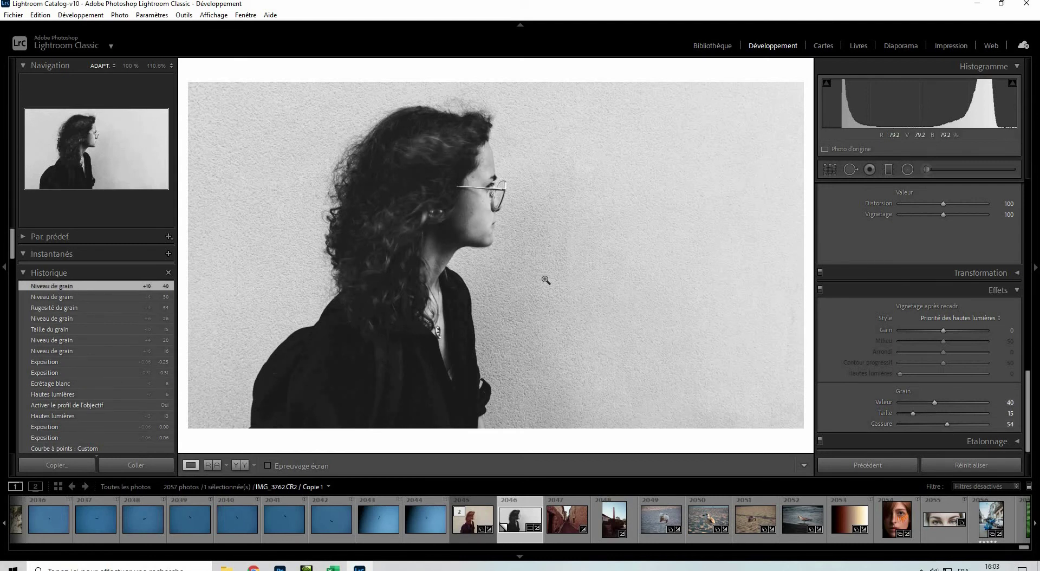
- Check the grain on the dark clothing, reduce its amount to 31, and set the post-crop vignette amount to -16
{"action": "scroll", "coordinate": [919, 333], "scroll_direction": "up", "scroll_amount": 3}
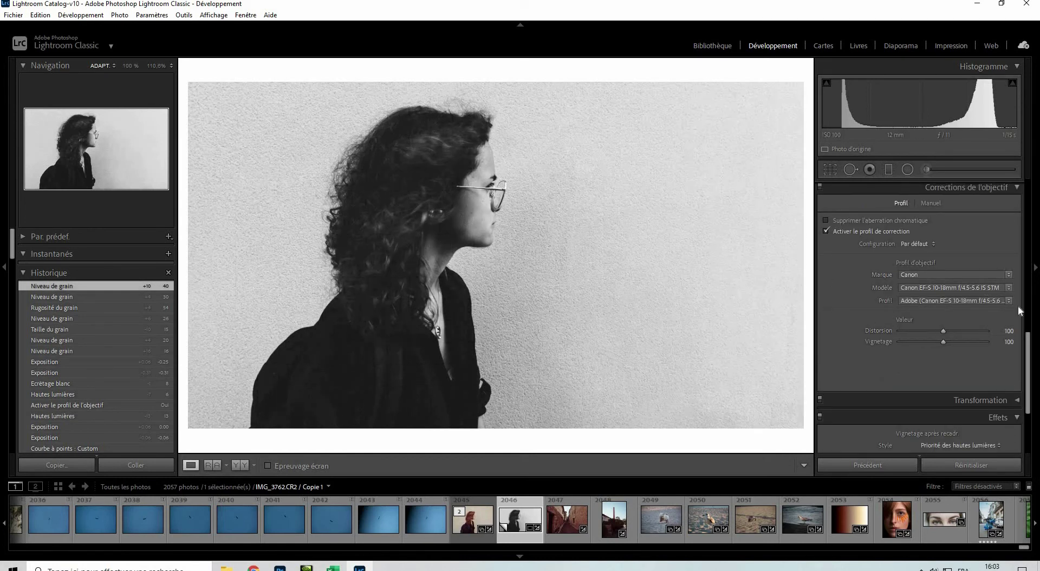
{"action": "scroll", "coordinate": [1018, 306], "scroll_direction": "up", "scroll_amount": 10}
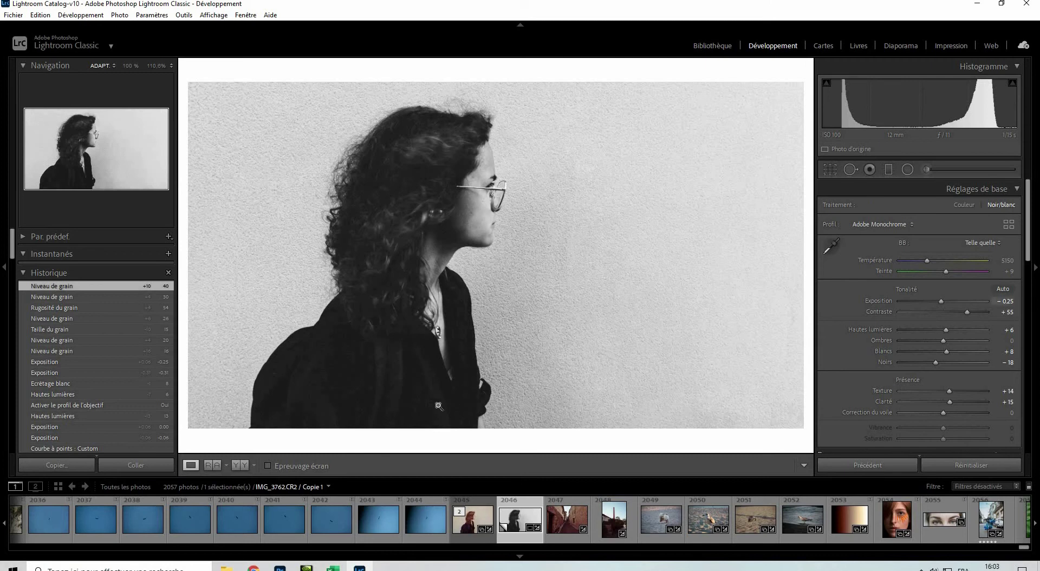
{"action": "left_click", "coordinate": [417, 397]}
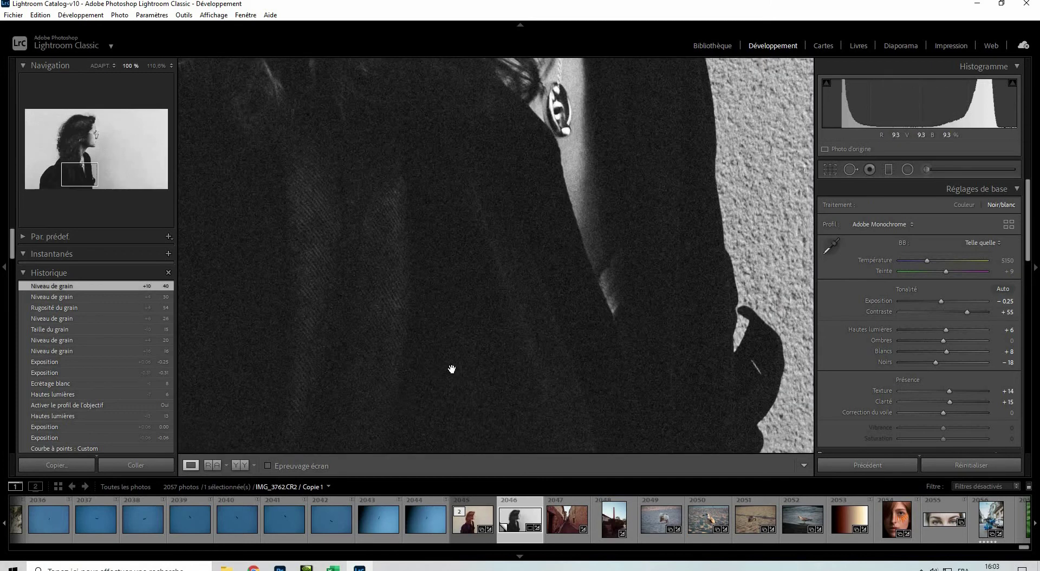
{"action": "left_click", "coordinate": [550, 375]}
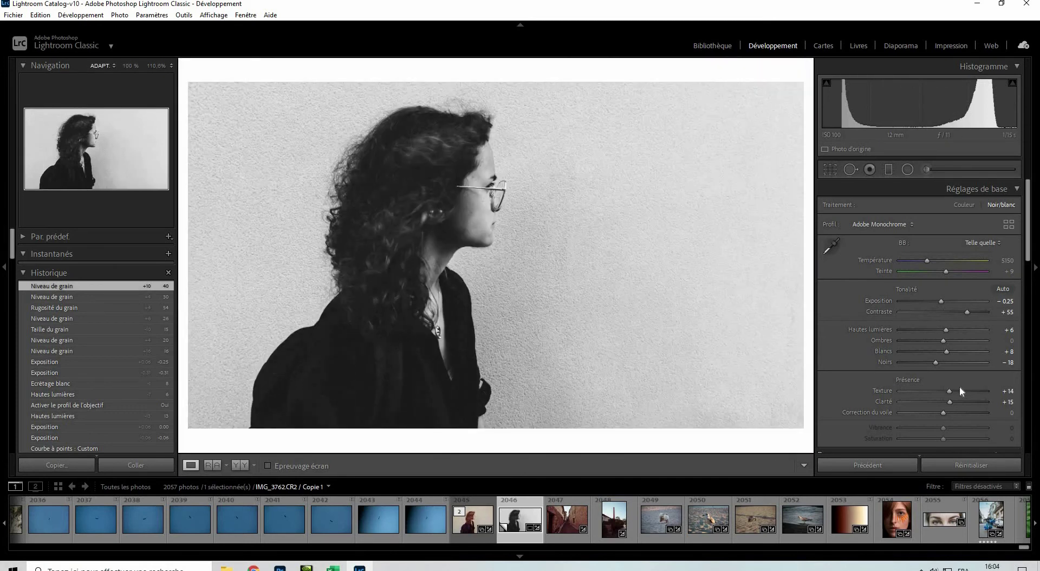
{"action": "scroll", "coordinate": [954, 377], "scroll_direction": "down", "scroll_amount": 15}
{"action": "scroll", "coordinate": [937, 327], "scroll_direction": "down", "scroll_amount": 5}
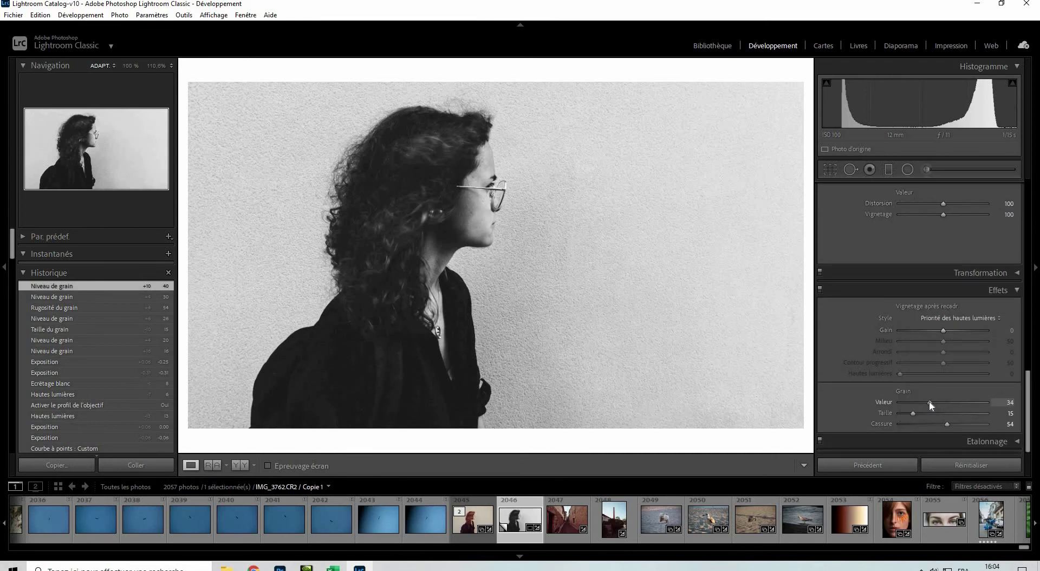
{"action": "left_click_drag", "start_coordinate": [927, 401], "coordinate": [926, 401]}
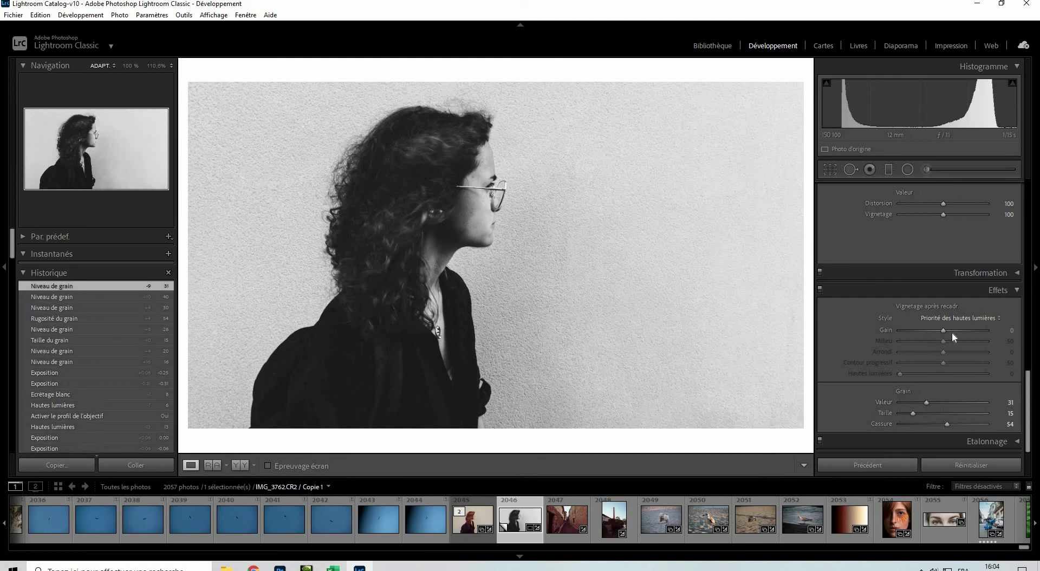
{"action": "left_click_drag", "start_coordinate": [947, 328], "coordinate": [935, 330]}
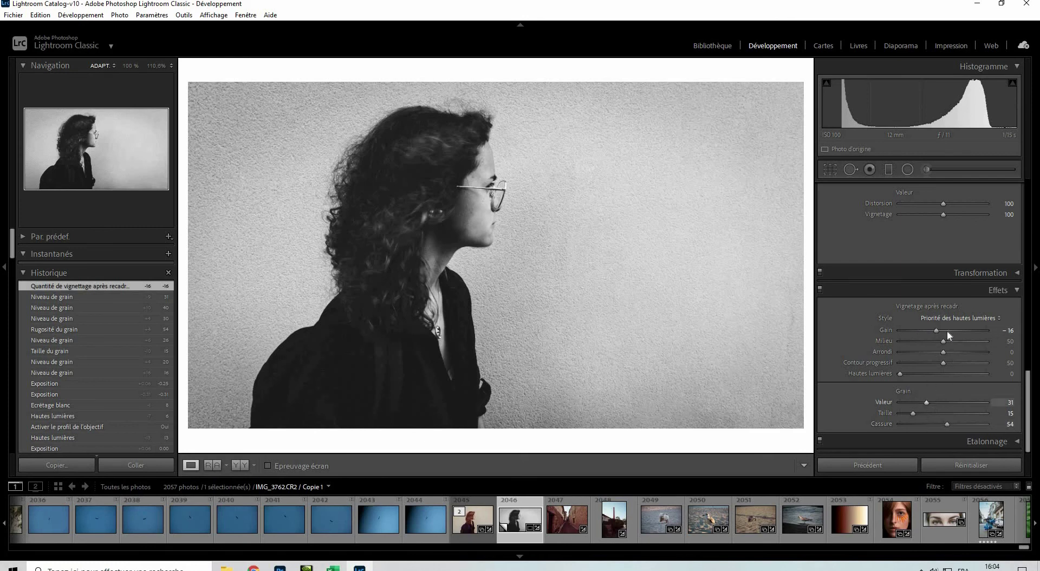
{"action": "scroll", "coordinate": [958, 326], "scroll_direction": "up", "scroll_amount": 10}
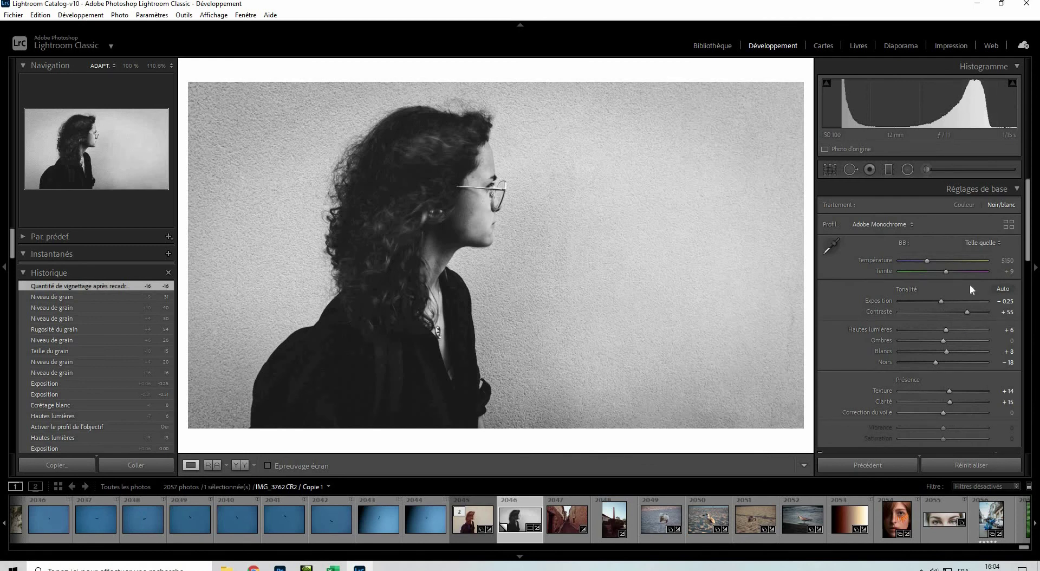
{"action": "scroll", "coordinate": [975, 331], "scroll_direction": "down", "scroll_amount": 2}
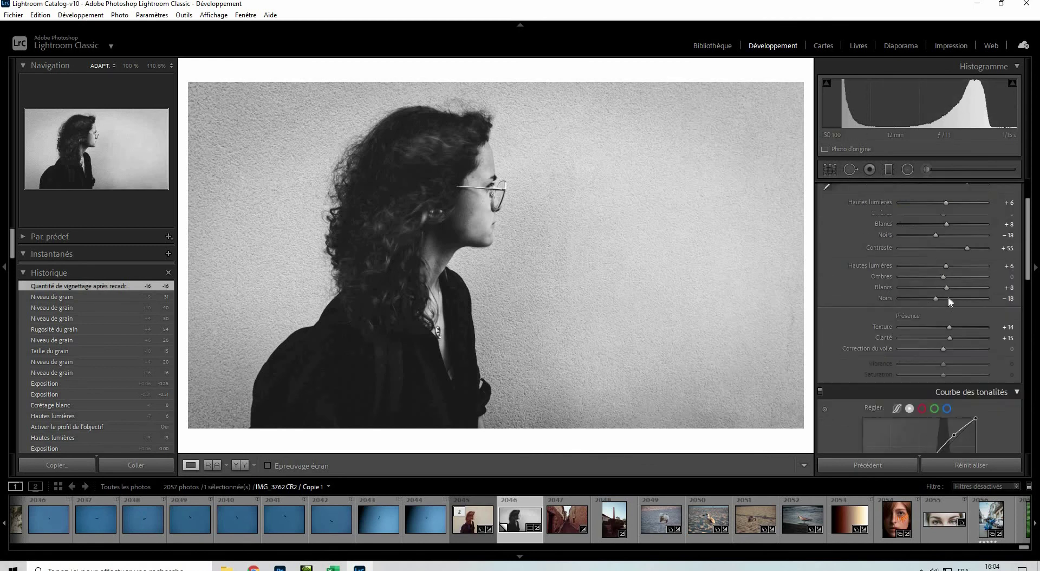
{"action": "scroll", "coordinate": [948, 296], "scroll_direction": "up", "scroll_amount": 2}
{"action": "scroll", "coordinate": [960, 342], "scroll_direction": "down", "scroll_amount": 5}
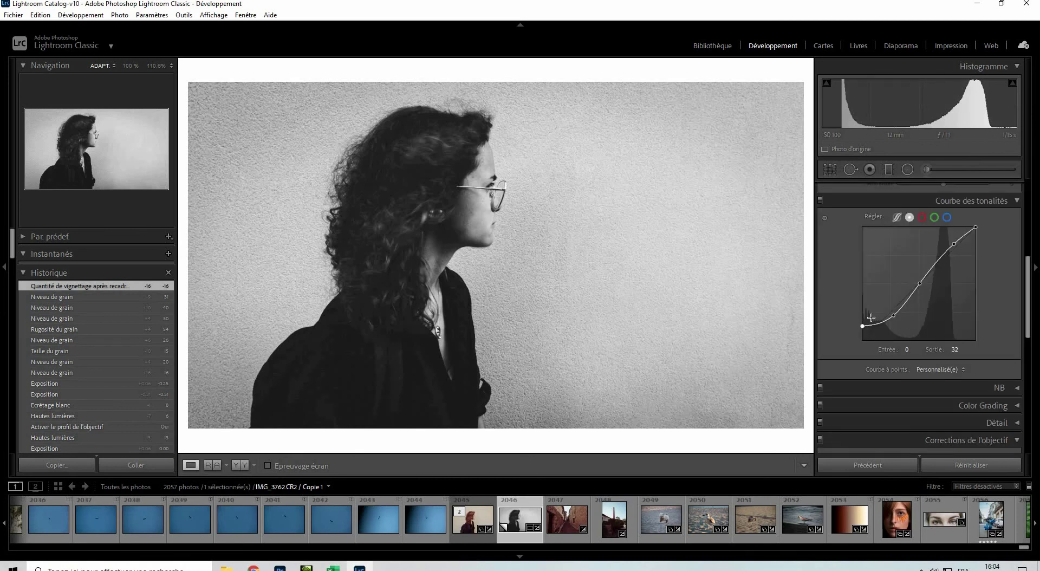
{"action": "scroll", "coordinate": [859, 296], "scroll_direction": "up", "scroll_amount": 5}
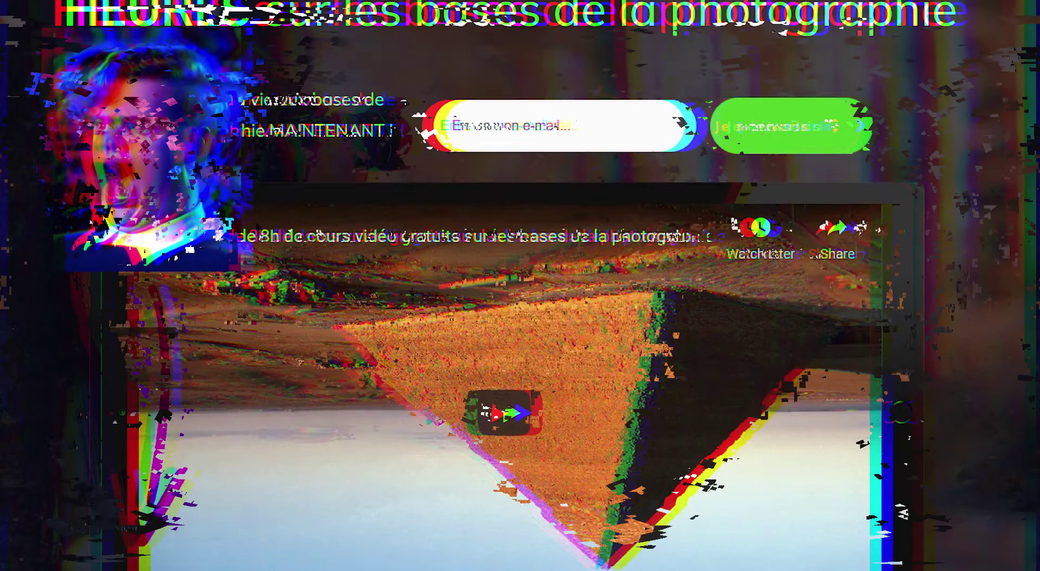
{"action": "scroll", "coordinate": [520, 325], "scroll_direction": "down", "scroll_amount": 20}
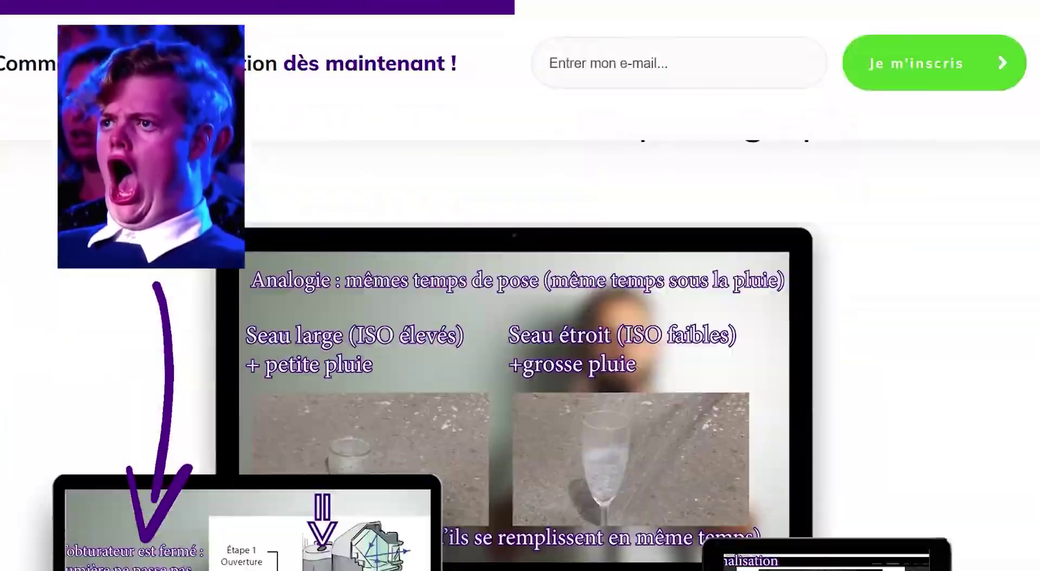
{"action": "scroll", "coordinate": [520, 325], "scroll_direction": "down", "scroll_amount": 15}
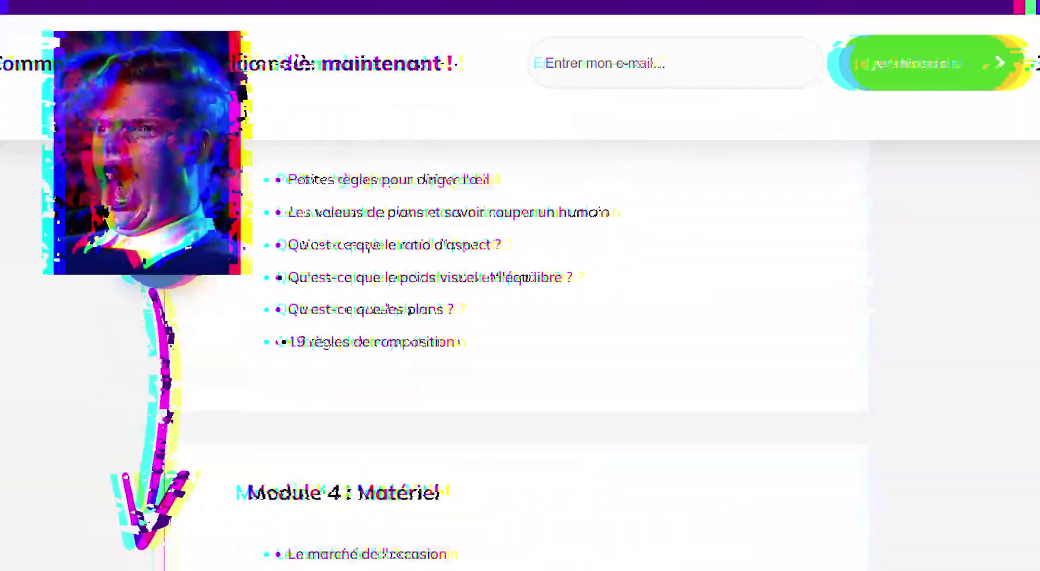